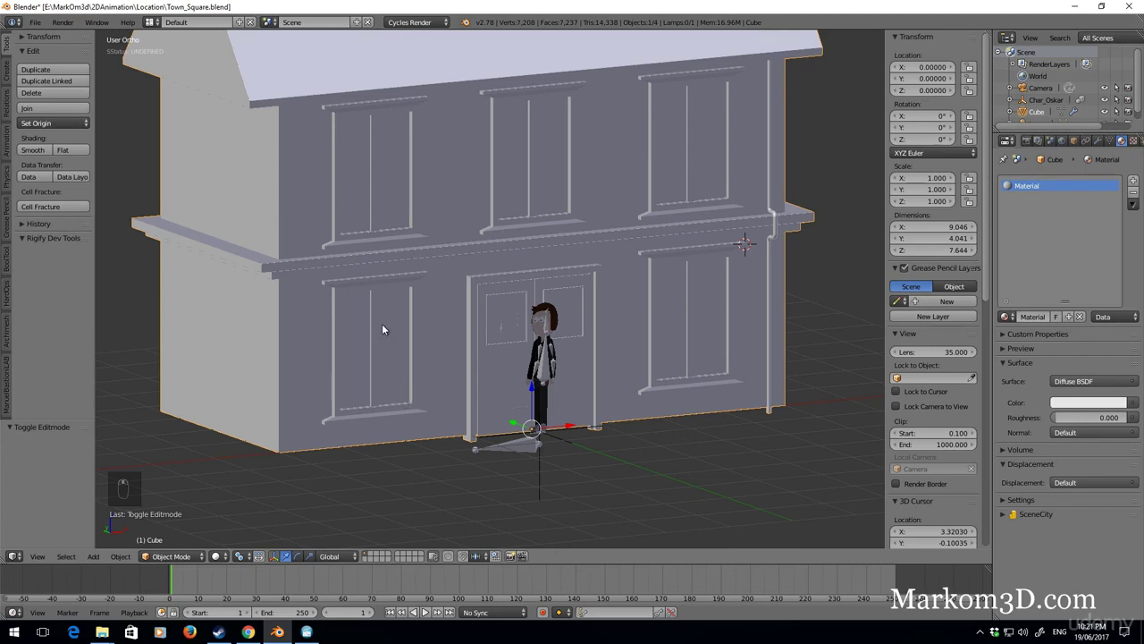
Step: Add a second material slot to the building and create a new material in it named Window_Frame_White
{"action": "scroll", "coordinate": [382, 329], "scroll_direction": "up", "scroll_amount": 4}
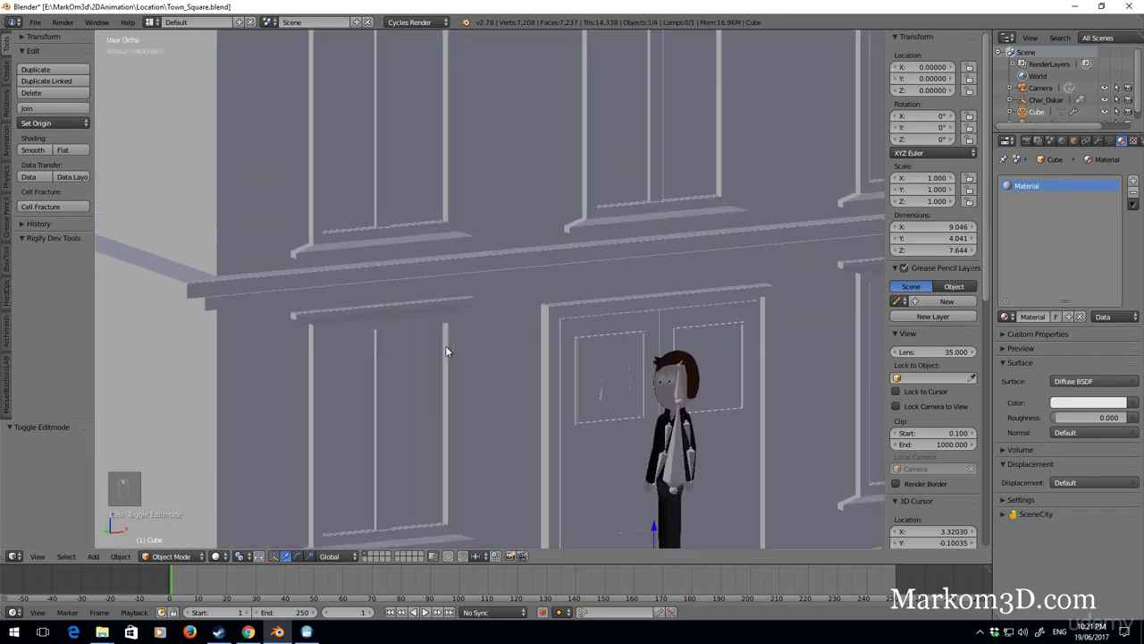
{"action": "left_click", "coordinate": [1133, 180]}
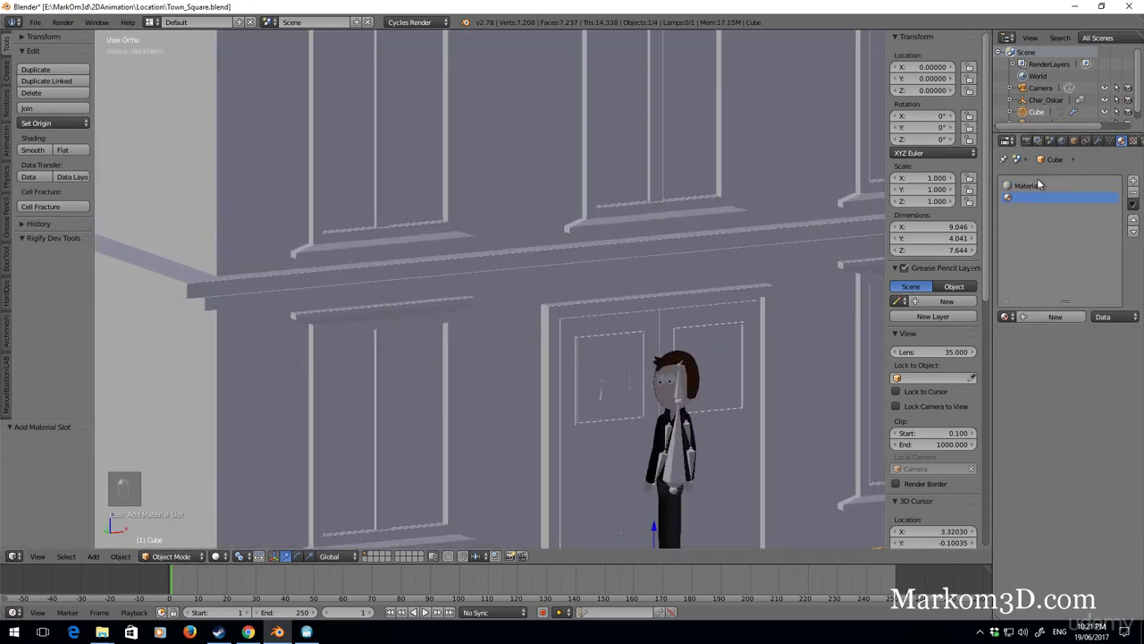
{"action": "left_click", "coordinate": [1034, 316]}
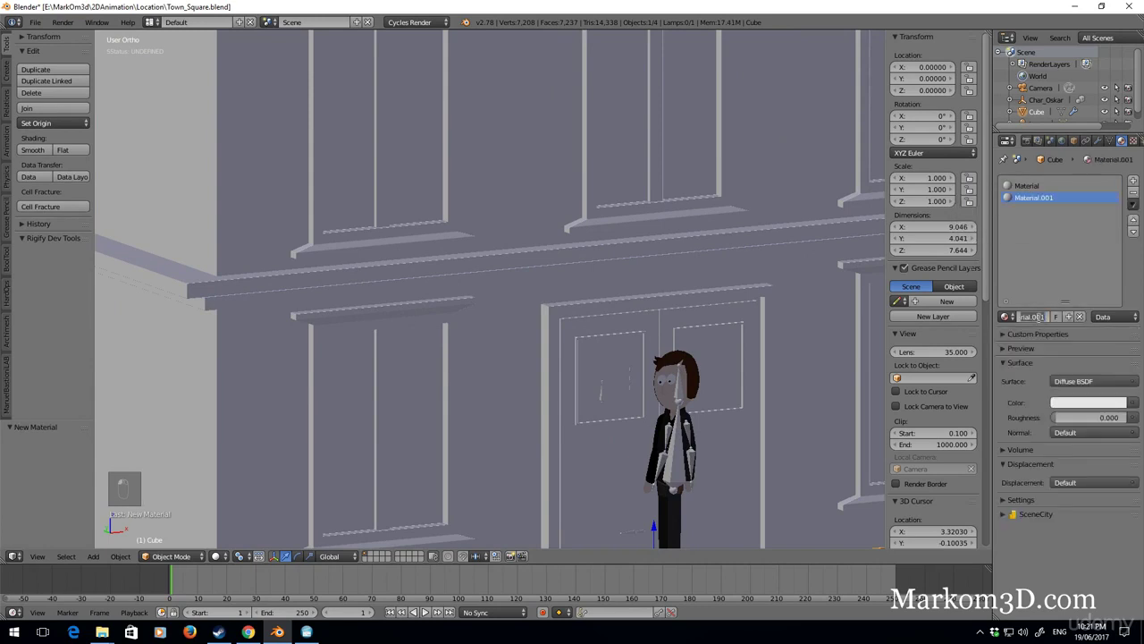
{"action": "type", "text": "W"}
{"action": "type", "text": "indowFrame"}
{"action": "key", "text": "Return"}
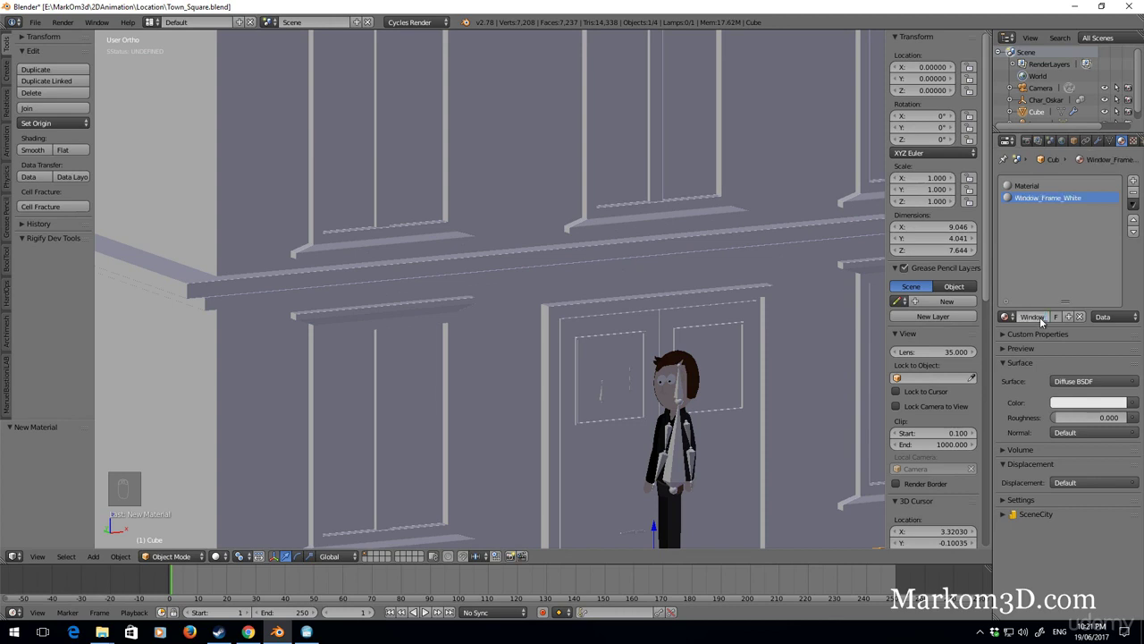
Step: Expand the material's settings and brighten the diffuse colour to a near-white grey of 0.841
{"action": "left_click", "coordinate": [1017, 500]}
{"action": "scroll", "coordinate": [1015, 507], "scroll_direction": "down", "scroll_amount": 1}
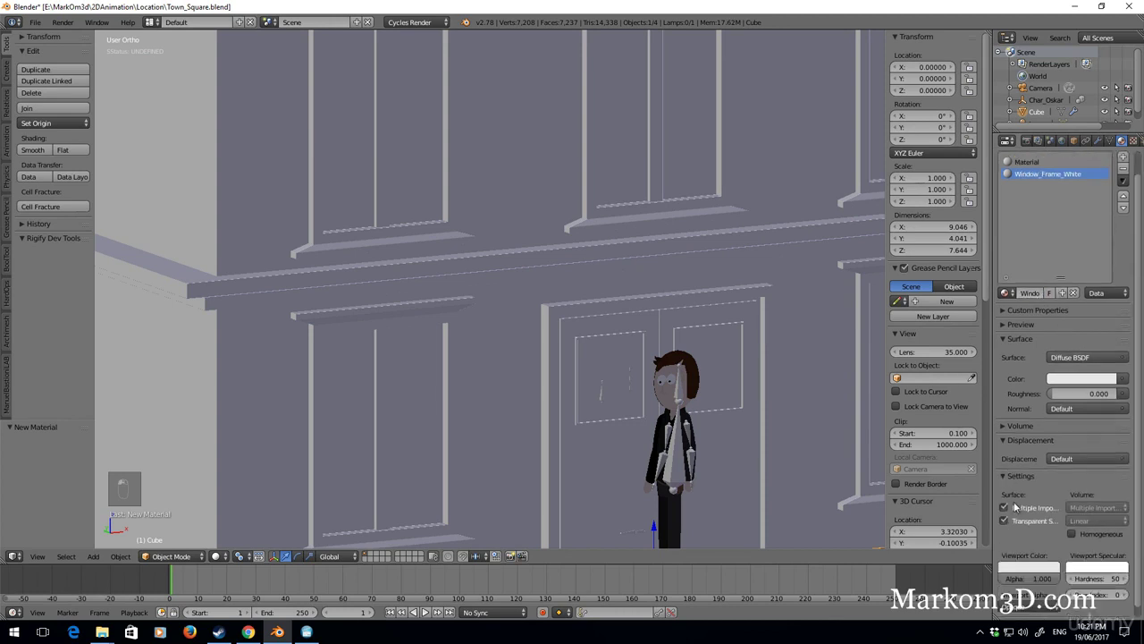
{"action": "scroll", "coordinate": [1015, 507], "scroll_direction": "down", "scroll_amount": 1}
{"action": "left_click", "coordinate": [1102, 367]}
{"action": "left_click", "coordinate": [1107, 202]}
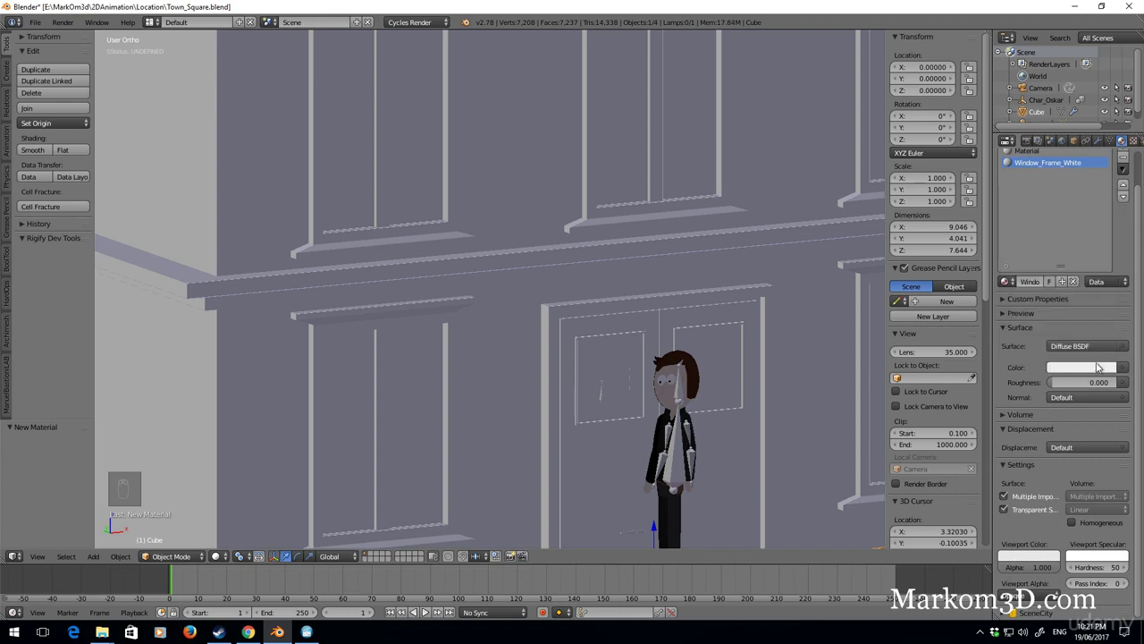
Step: Enter Edit Mode on the building and select all linked geometry of the ground-floor window beside the door, at the house's left
{"action": "middle_click_drag", "start_coordinate": [749, 412], "coordinate": [749, 361], "text": "shift"}
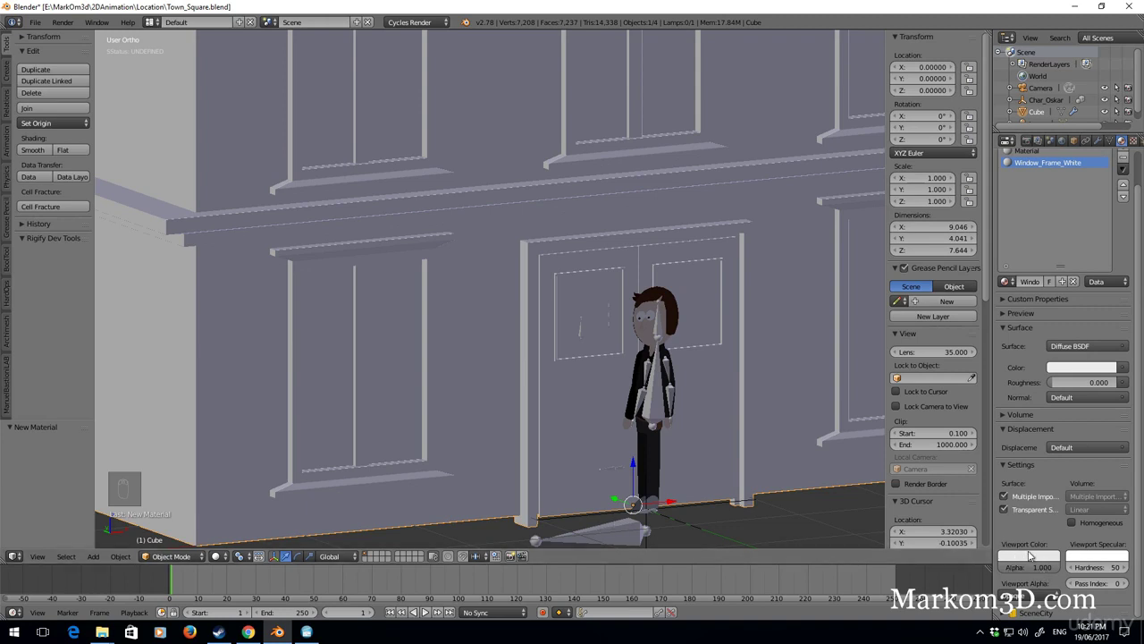
{"action": "key", "text": "Tab"}
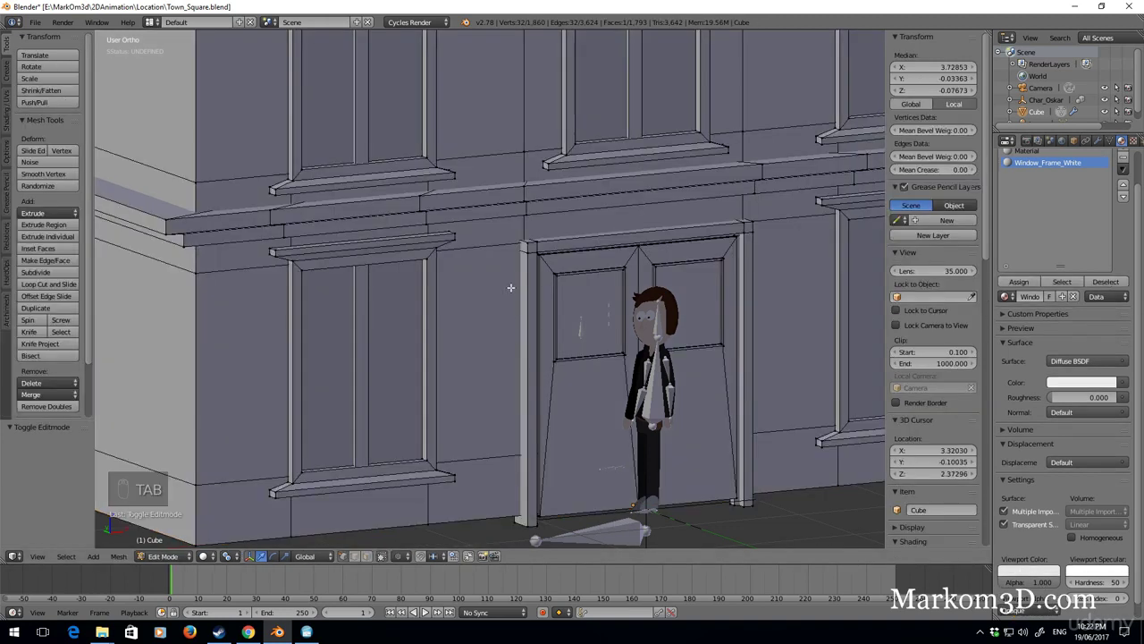
{"action": "right_click", "coordinate": [451, 235]}
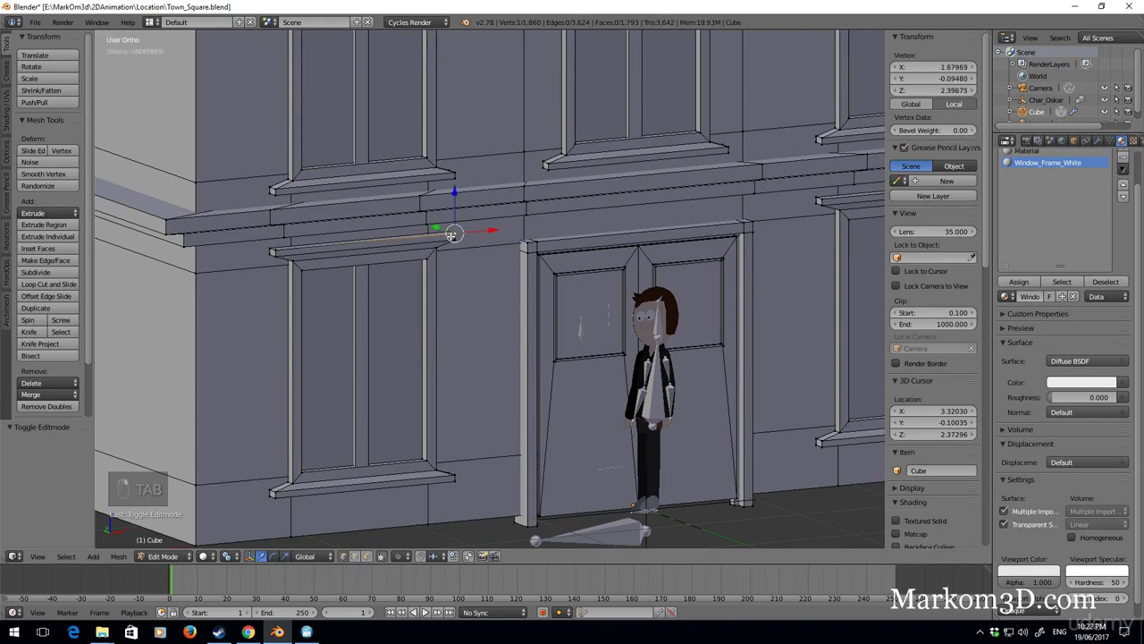
{"action": "key", "text": "ctrl+l"}
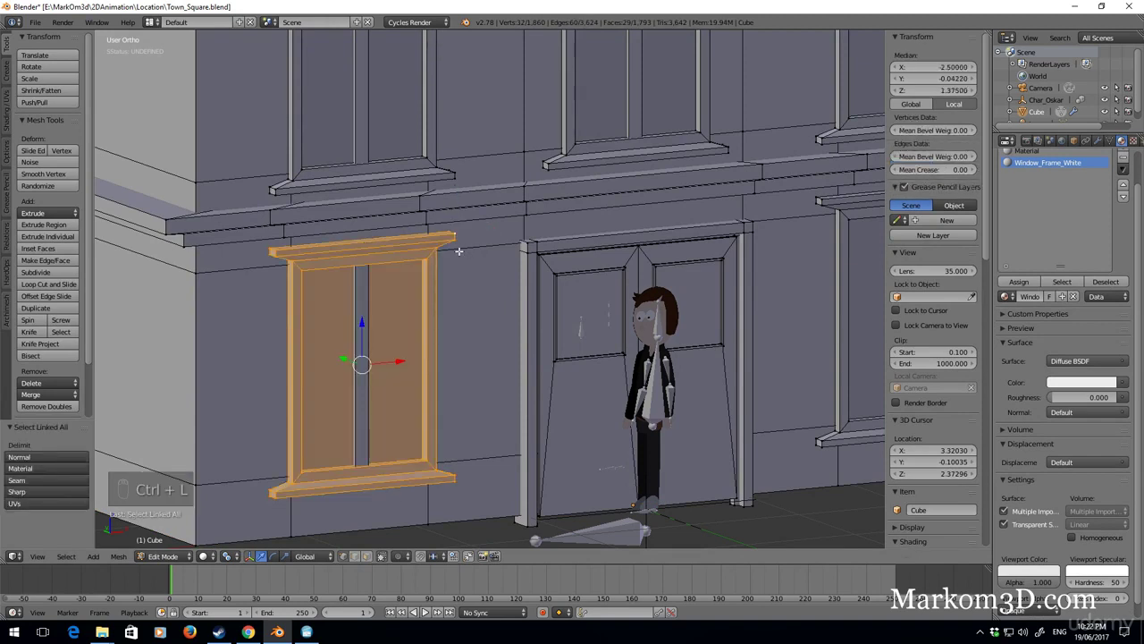
{"action": "middle_click_drag", "start_coordinate": [458, 252], "coordinate": [463, 313], "text": "shift"}
{"action": "key", "text": "z"}
{"action": "key", "text": "z"}
{"action": "key", "text": "z"}
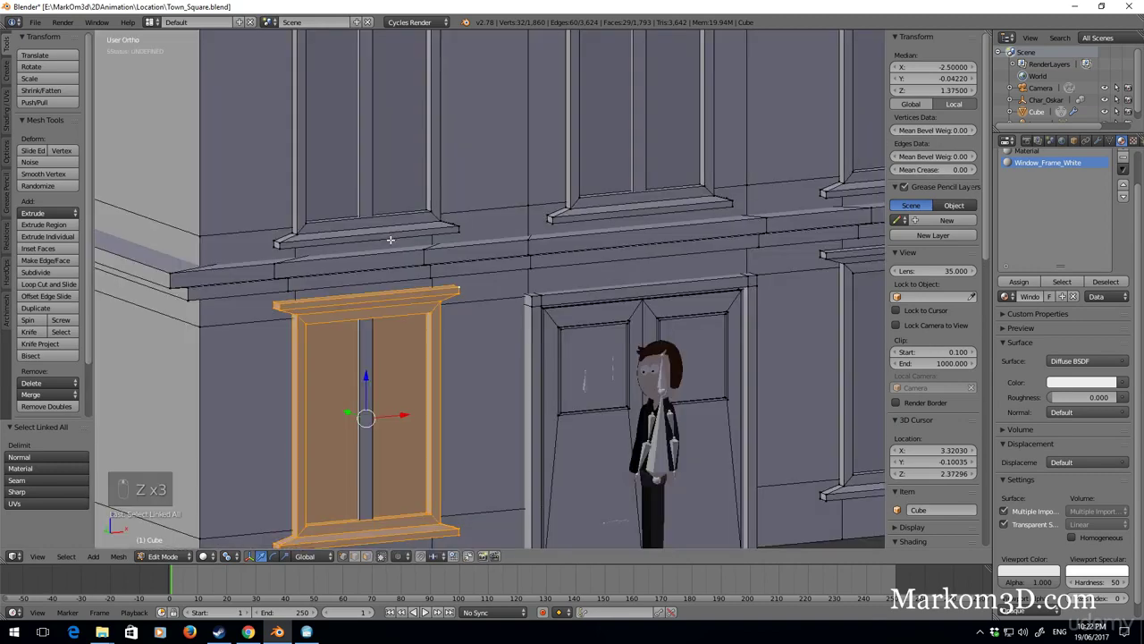
Step: Extend the selection to the complete frames and centre bars of all five front windows using linked selection
{"action": "right_click", "coordinate": [281, 243], "text": "shift"}
{"action": "key", "text": "z"}
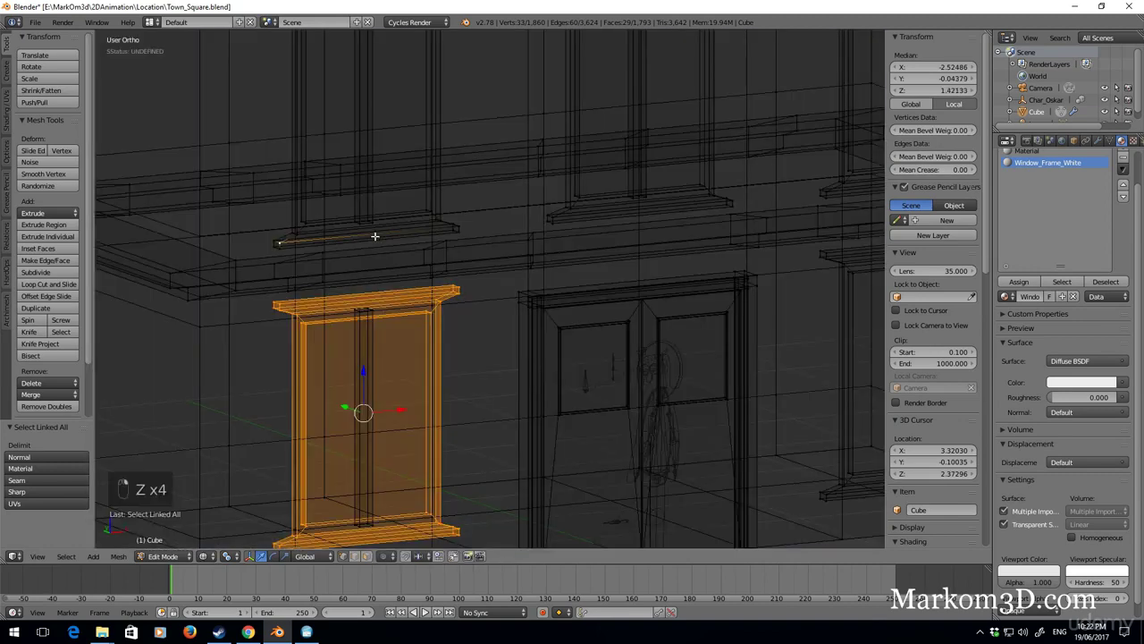
{"action": "right_click", "coordinate": [370, 223], "text": "alt+shift"}
{"action": "right_click", "coordinate": [559, 218], "text": "shift"}
{"action": "right_click", "coordinate": [633, 199], "text": "shift"}
{"action": "middle_click_drag", "start_coordinate": [798, 210], "coordinate": [606, 230], "text": "shift"}
{"action": "right_click", "coordinate": [652, 205], "text": "shift"}
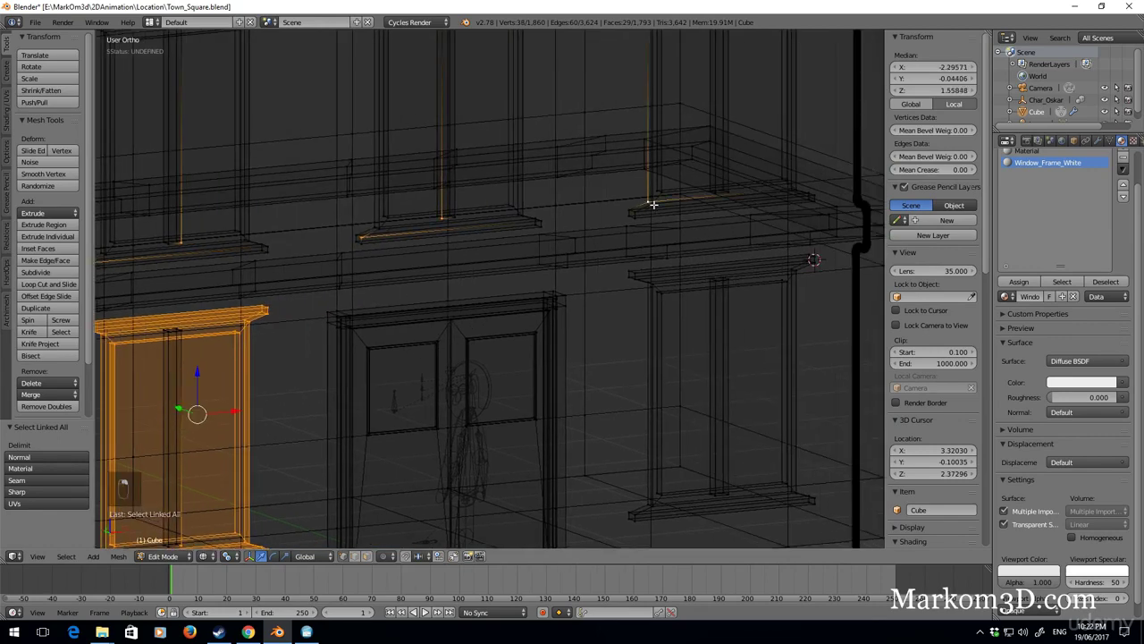
{"action": "right_click", "coordinate": [715, 193], "text": "shift"}
{"action": "right_click", "coordinate": [711, 277], "text": "shift"}
{"action": "right_click", "coordinate": [633, 277], "text": "shift"}
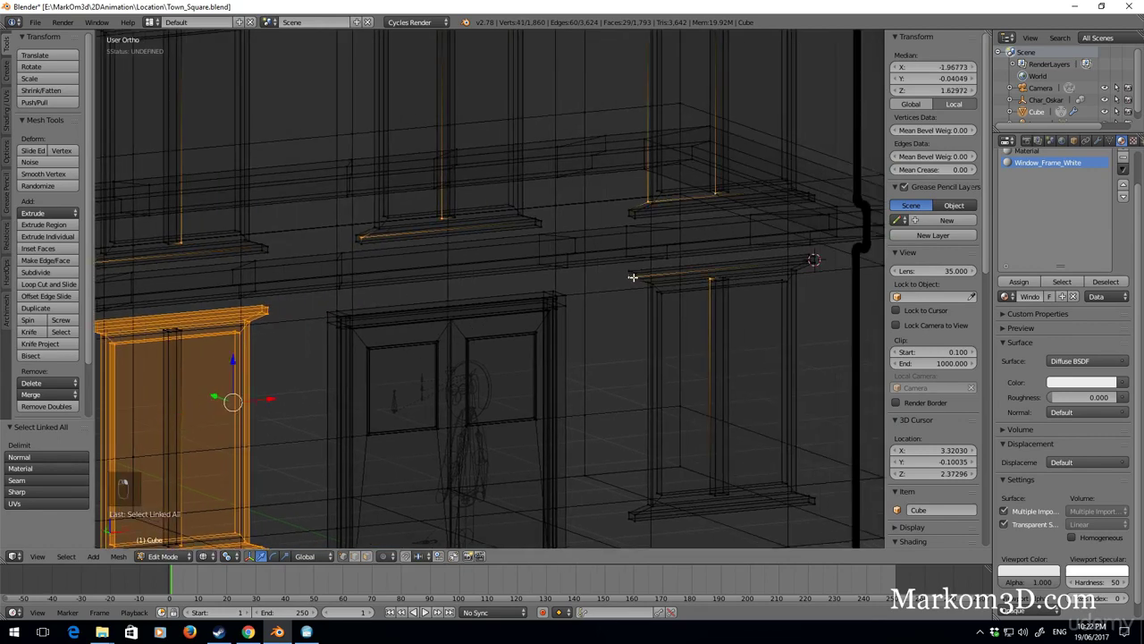
{"action": "key", "text": "ctrl+l"}
{"action": "key", "text": "z"}
{"action": "middle_click_drag", "start_coordinate": [632, 278], "coordinate": [679, 259]}
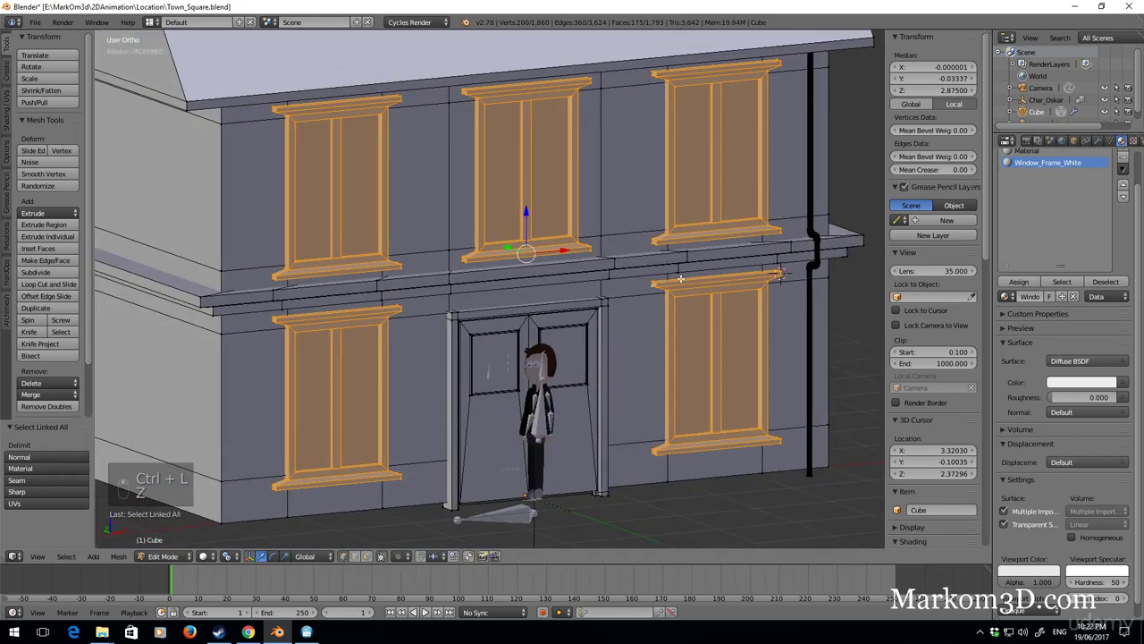
Step: Assign the Window_Frame_White material to the selected windows and return to Object Mode
{"action": "left_click", "coordinate": [1019, 317]}
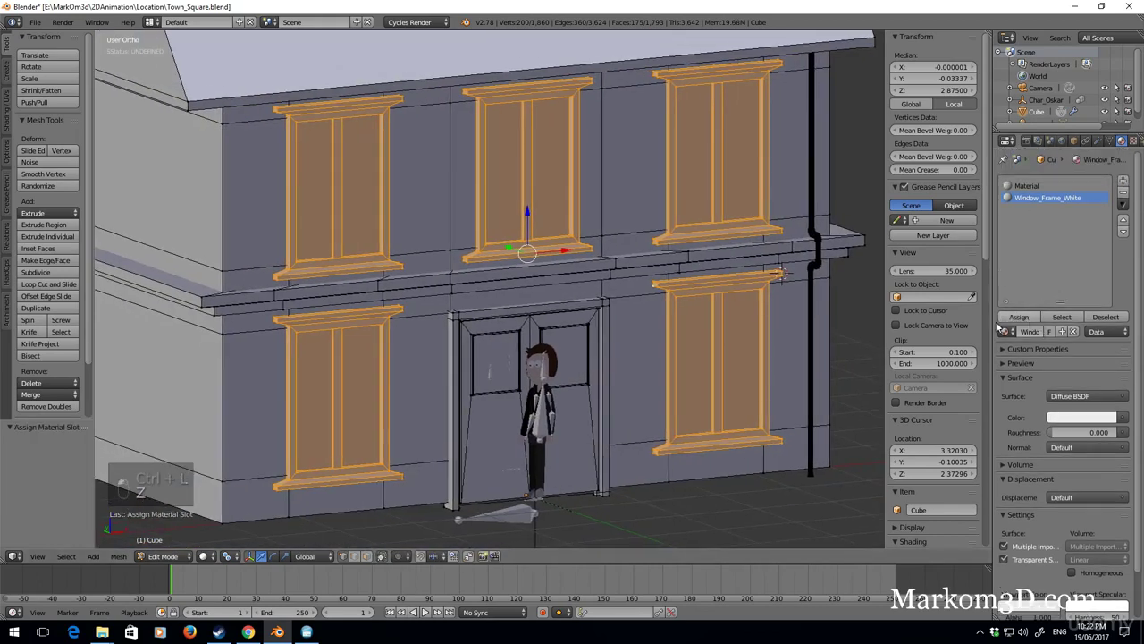
{"action": "key", "text": "z"}
{"action": "key", "text": "z"}
{"action": "key", "text": "z"}
{"action": "key", "text": "Tab"}
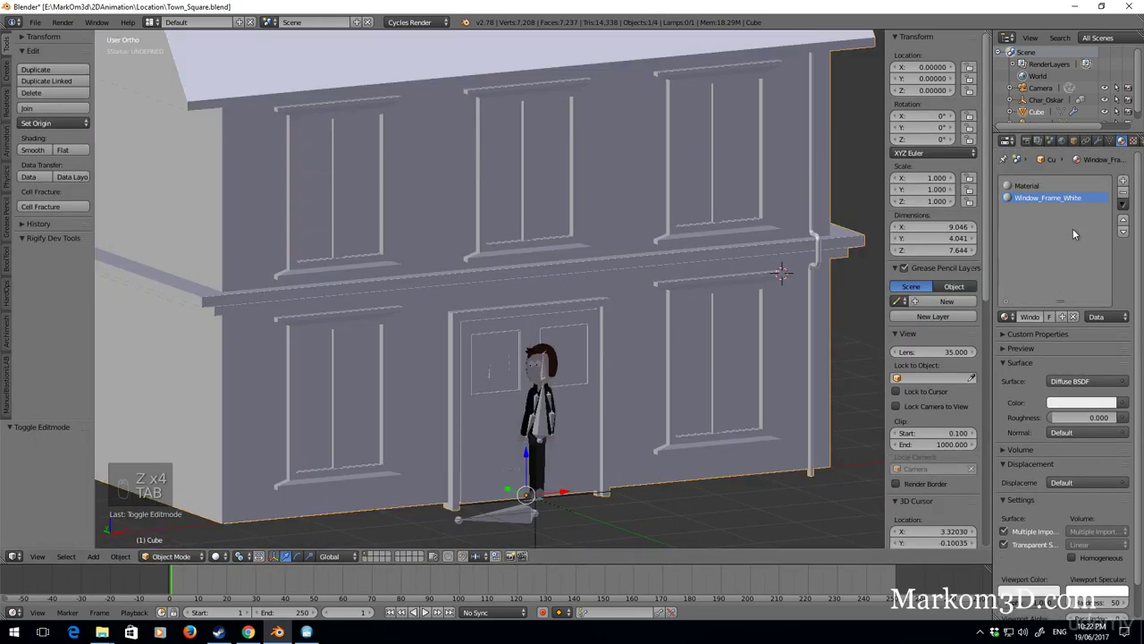
Step: Try a pink viewport colour (RGB 0.987, 0.609, 1.000) on the Window_Frame_White material
{"action": "scroll", "coordinate": [1083, 488], "scroll_direction": "down", "scroll_amount": 1}
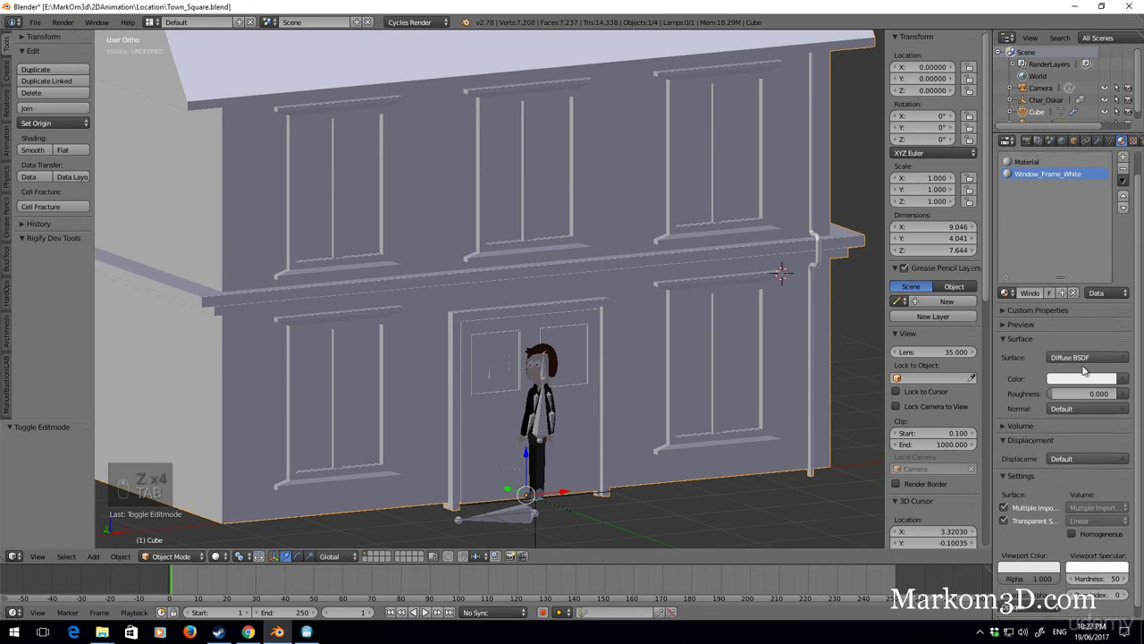
{"action": "left_click", "coordinate": [1037, 568]}
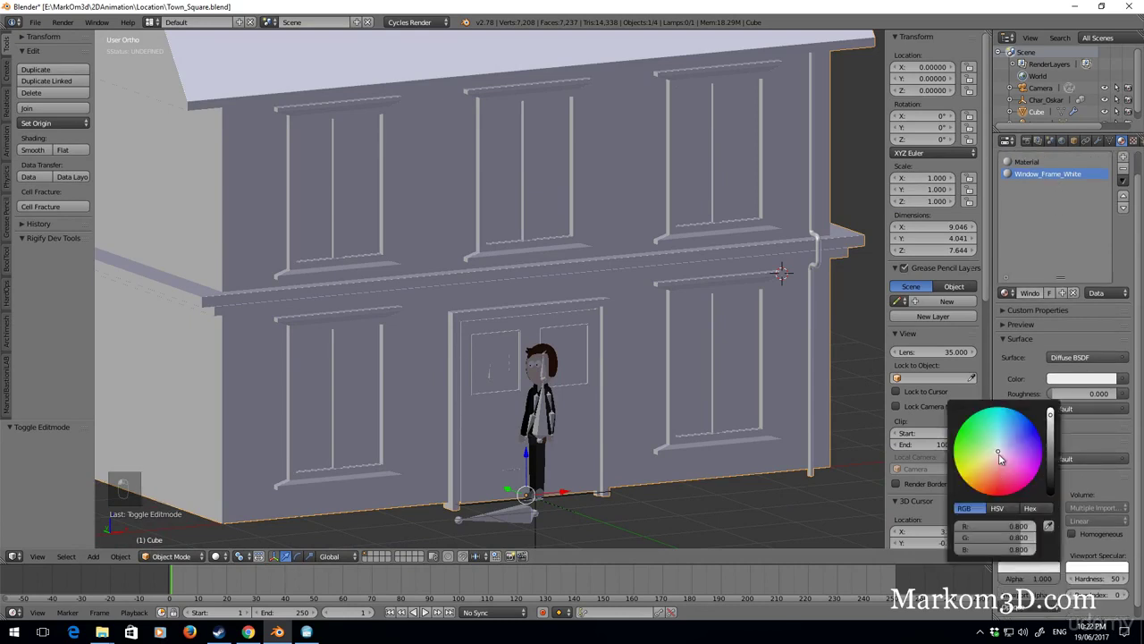
{"action": "left_click", "coordinate": [1024, 569]}
{"action": "mouse_move", "coordinate": [1013, 474]}
{"action": "left_mouse_down"}
{"action": "mouse_move", "coordinate": [984, 458]}
{"action": "mouse_move", "coordinate": [967, 481]}
{"action": "mouse_move", "coordinate": [1021, 422]}
{"action": "mouse_move", "coordinate": [956, 451]}
{"action": "mouse_move", "coordinate": [1005, 455]}
{"action": "left_mouse_up"}
{"action": "left_click_drag", "start_coordinate": [1050, 423], "coordinate": [1050, 409]}
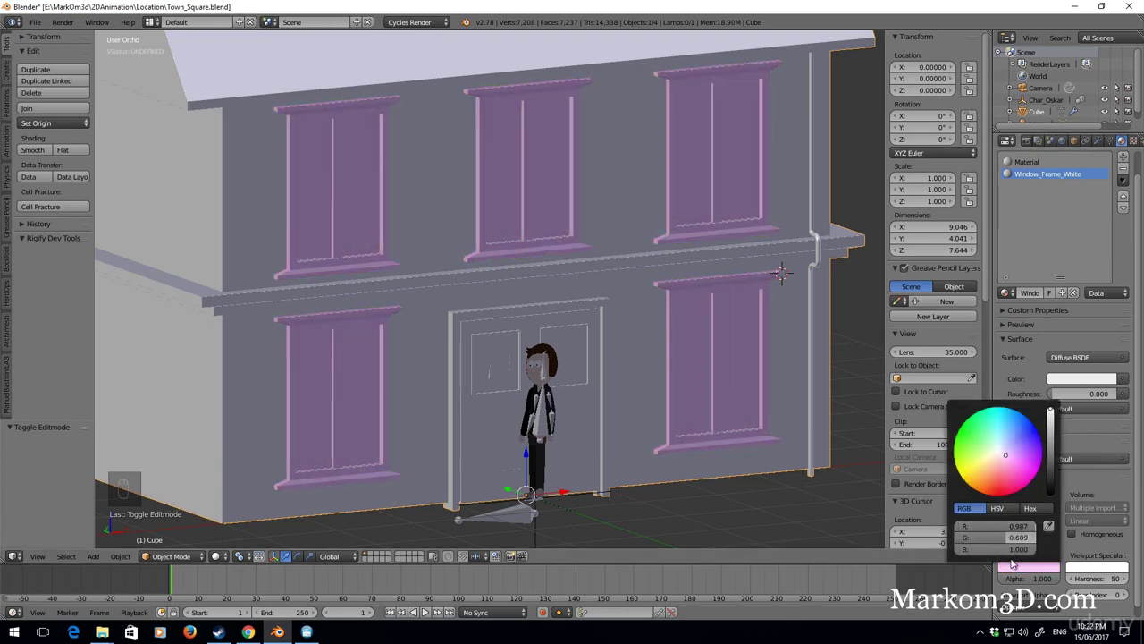
Step: Set the viewport colour of the Window_Frame_White material to white
{"action": "left_click_drag", "start_coordinate": [999, 540], "coordinate": [1035, 524]}
{"action": "left_click", "coordinate": [990, 548]}
{"action": "left_click", "coordinate": [1004, 536]}
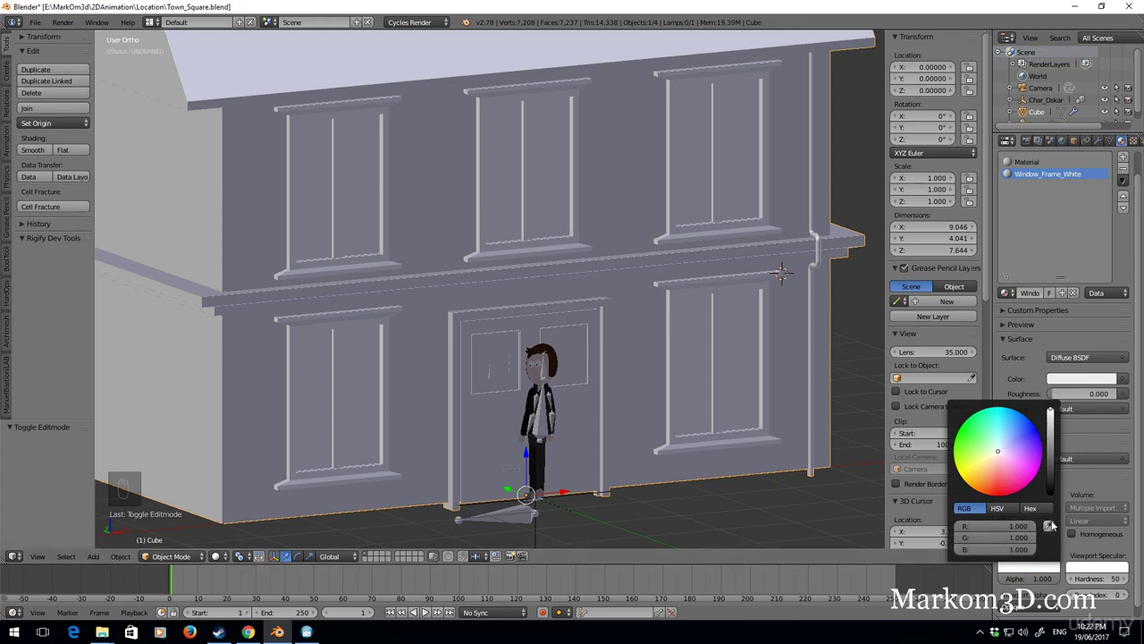
{"action": "left_click", "coordinate": [1051, 523]}
{"action": "left_click", "coordinate": [1038, 570]}
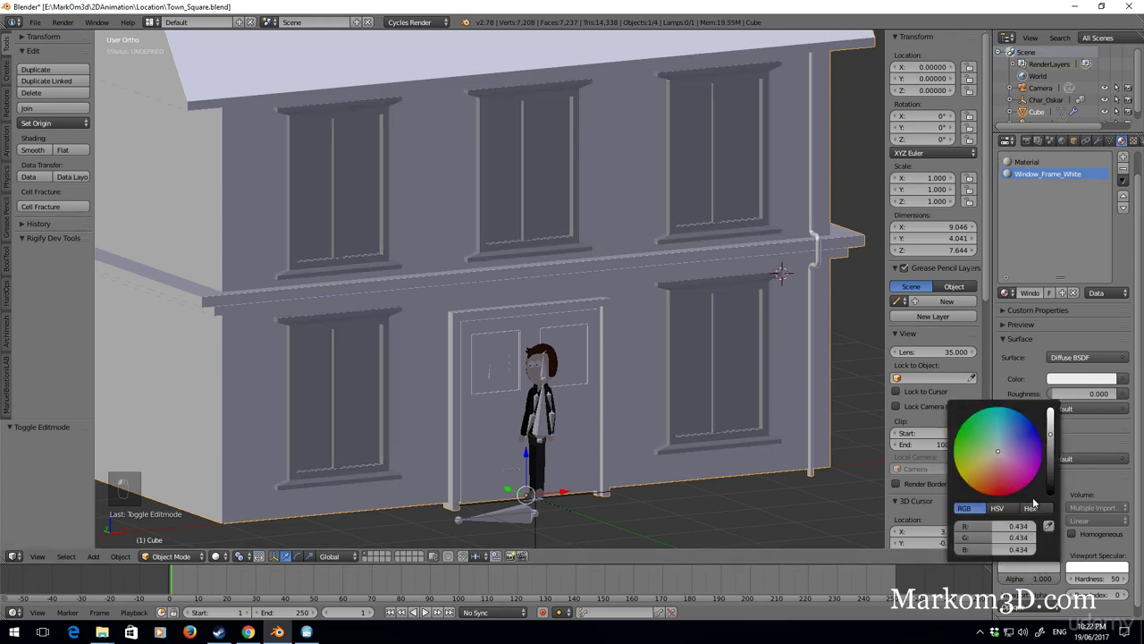
{"action": "left_click_drag", "start_coordinate": [1048, 433], "coordinate": [1050, 417]}
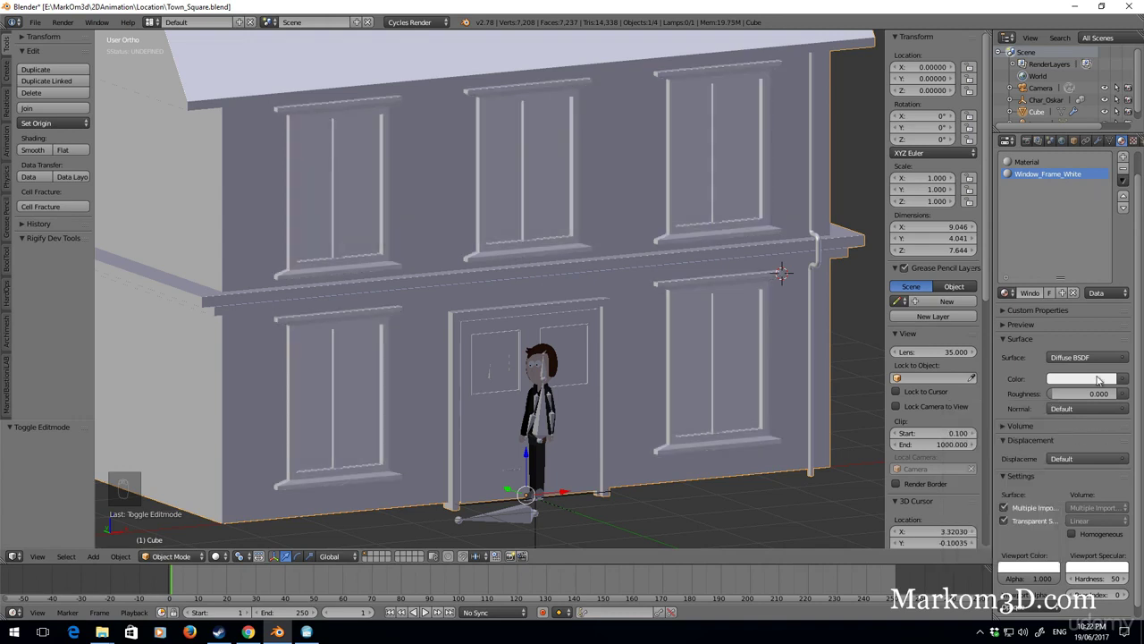
Step: Raise the diffuse surface colour of Window_Frame_White to a brighter white
{"action": "left_click", "coordinate": [1090, 383]}
{"action": "left_click", "coordinate": [1096, 380]}
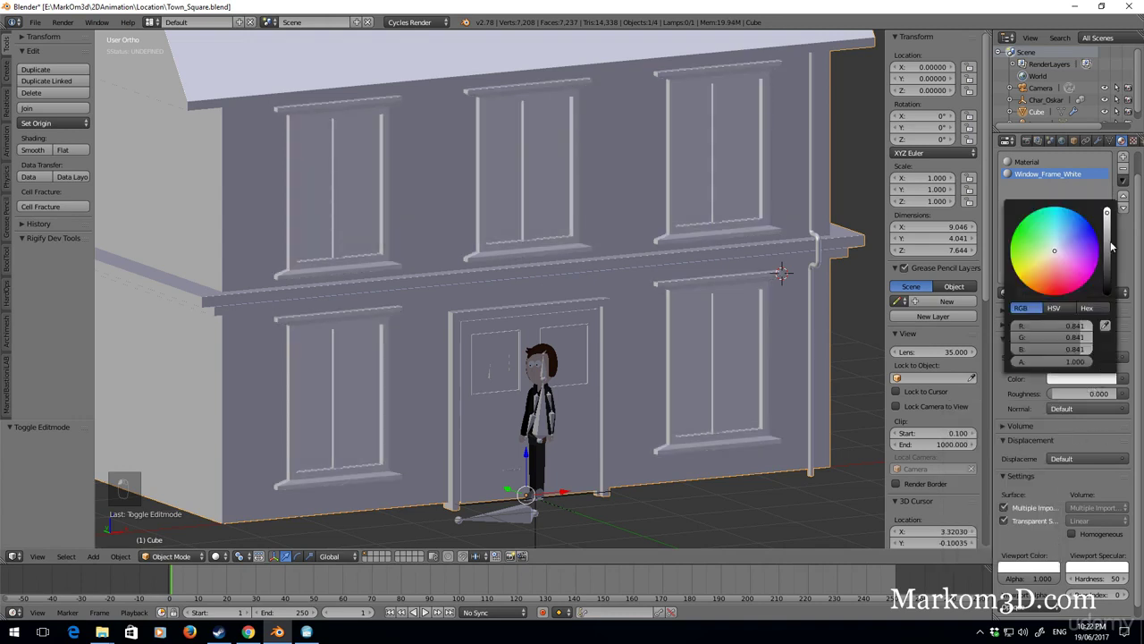
{"action": "left_click_drag", "start_coordinate": [1113, 248], "coordinate": [1110, 224]}
Step: Add a third material slot with a new material named BuildingBrick_Yellow
{"action": "scroll", "coordinate": [453, 393], "scroll_direction": "down", "scroll_amount": 5}
{"action": "middle_click_drag", "start_coordinate": [582, 429], "coordinate": [658, 396]}
{"action": "scroll", "coordinate": [658, 396], "scroll_direction": "up", "scroll_amount": 3}
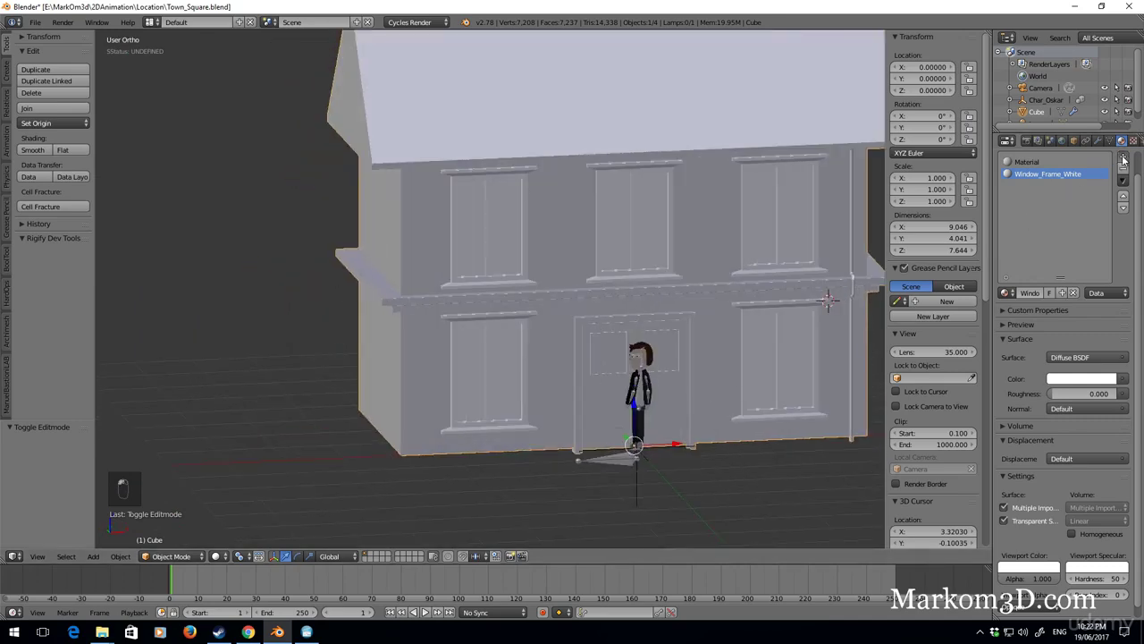
{"action": "left_click", "coordinate": [1122, 156]}
{"action": "left_click", "coordinate": [1035, 293]}
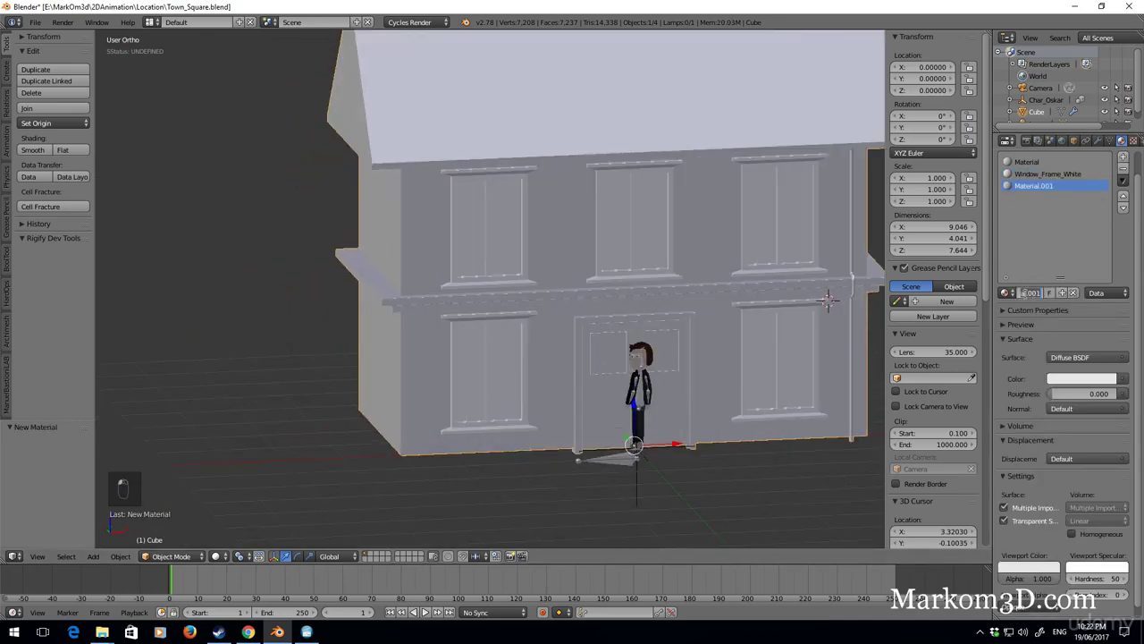
{"action": "double_click", "coordinate": [1030, 292]}
{"action": "key", "text": "BackSpace"}
{"action": "key", "text": "BackSpace"}
{"action": "type", "text": "ellow"}
{"action": "key", "text": "Return"}
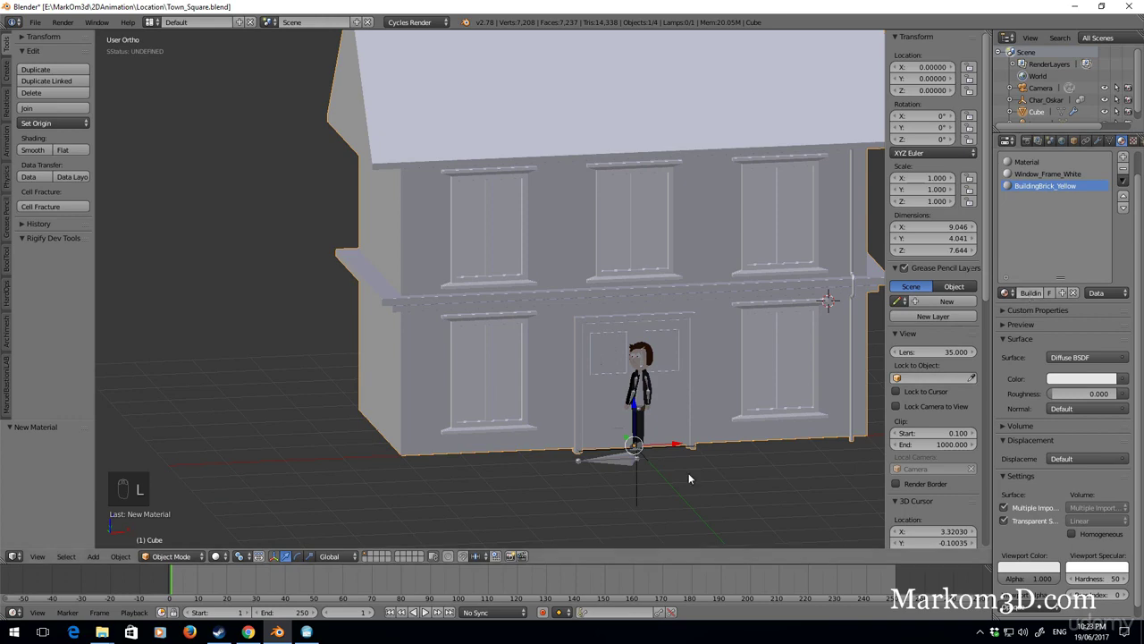
Step: Consult the Samobor square photo in Chrome and set BuildingBrick_Yellow's diffuse colour in Blender to about R 0.458, G 0.224, B 0.065
{"action": "left_click", "coordinate": [248, 632]}
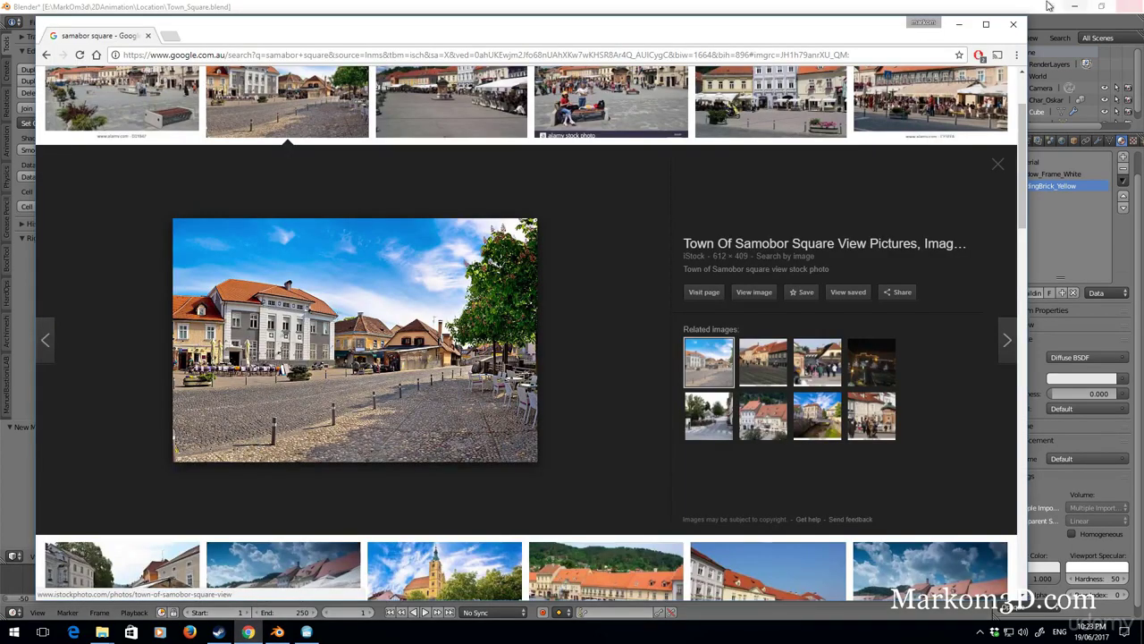
{"action": "left_click", "coordinate": [962, 25]}
{"action": "left_click", "coordinate": [1080, 378]}
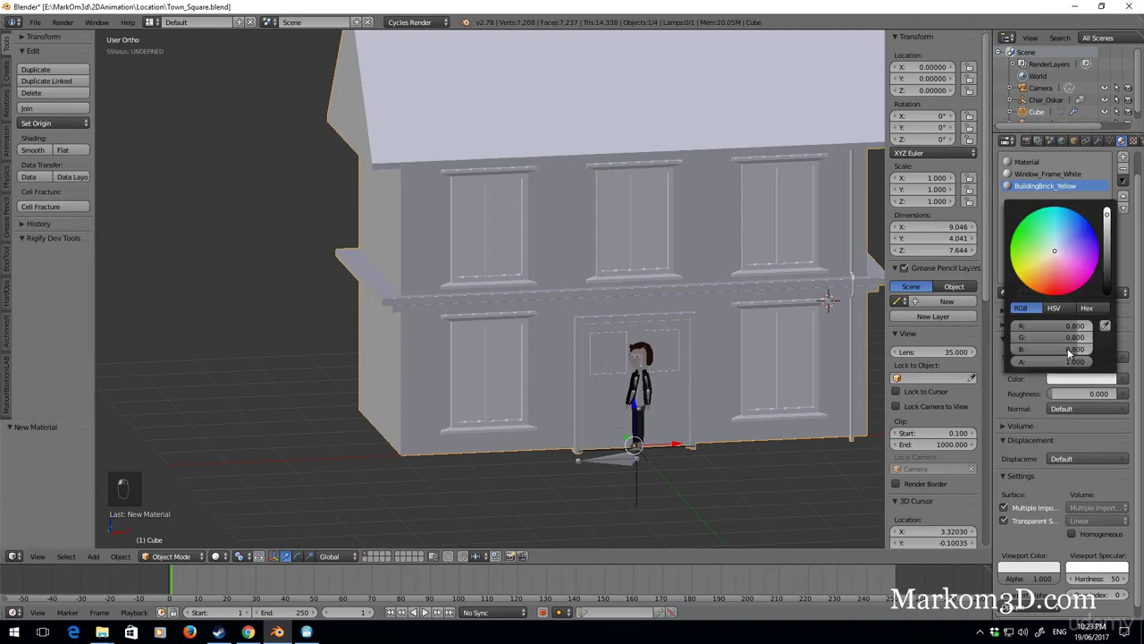
{"action": "left_click_drag", "start_coordinate": [1051, 253], "coordinate": [1039, 270]}
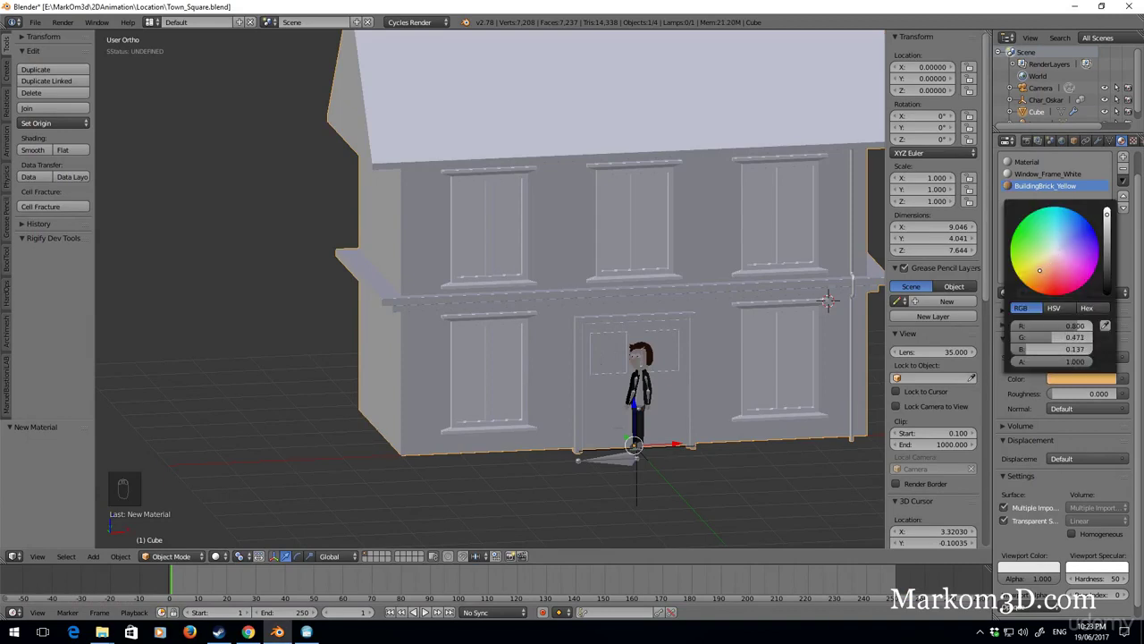
{"action": "left_click_drag", "start_coordinate": [1107, 224], "coordinate": [1107, 229]}
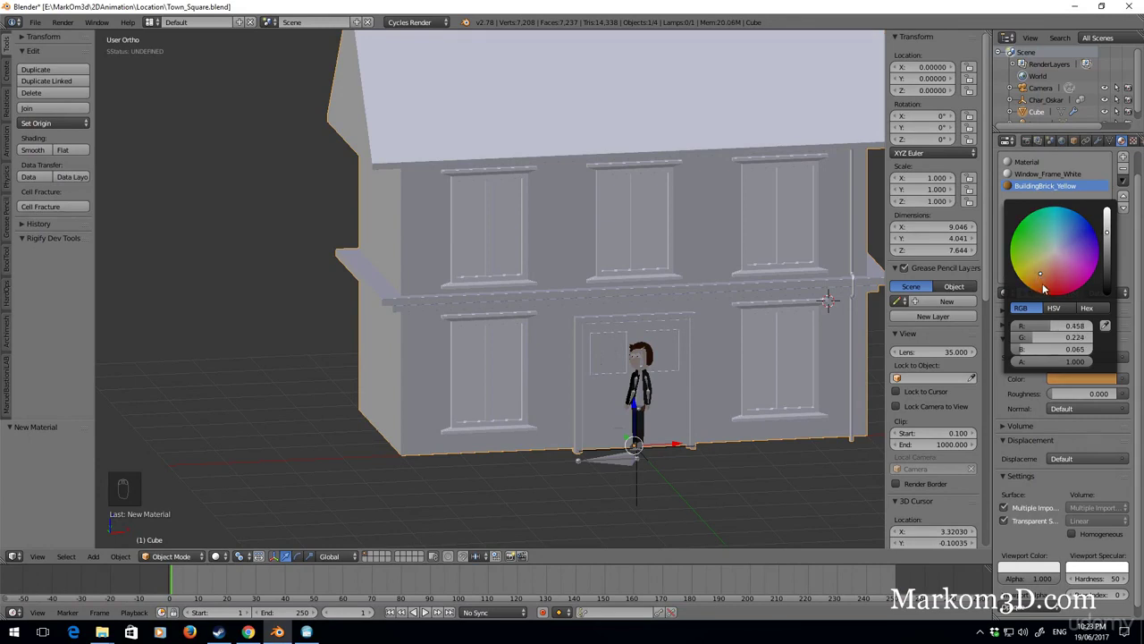
Step: Match the BuildingBrick_Yellow viewport colour to its diffuse surface colour by sampling it with the eyedropper
{"action": "left_click", "coordinate": [1037, 568]}
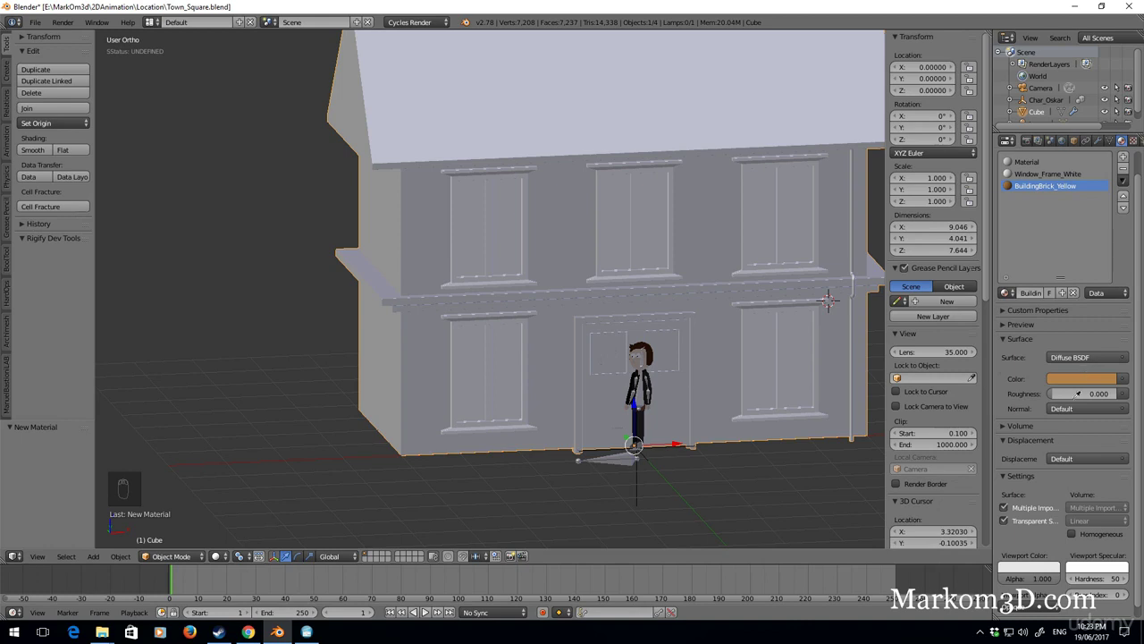
{"action": "left_click", "coordinate": [1025, 564]}
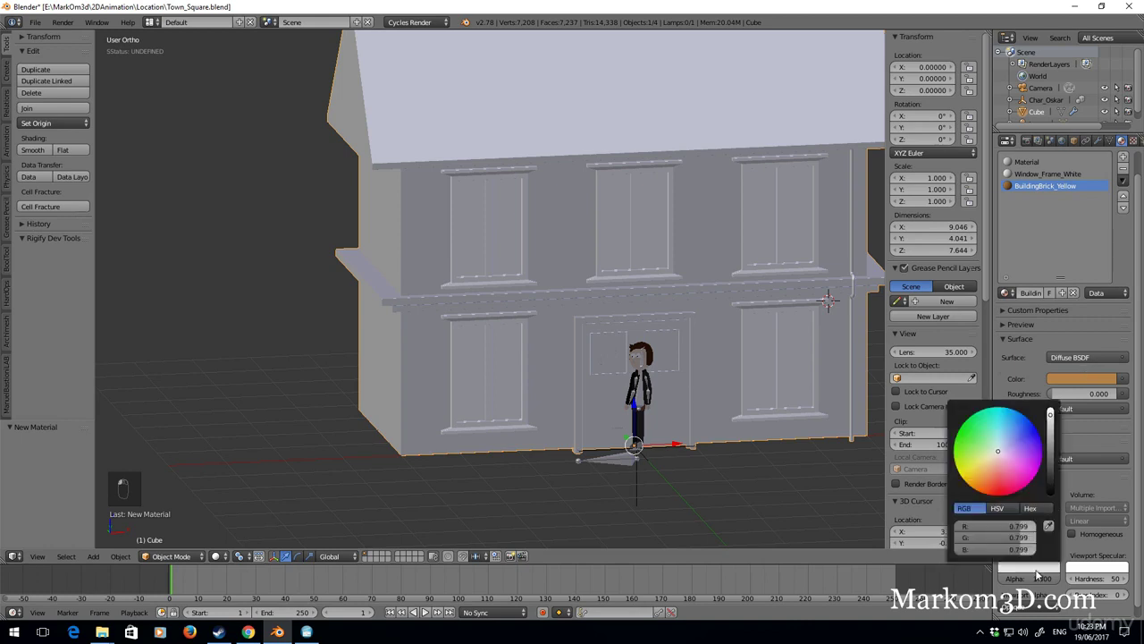
{"action": "left_click", "coordinate": [1050, 527]}
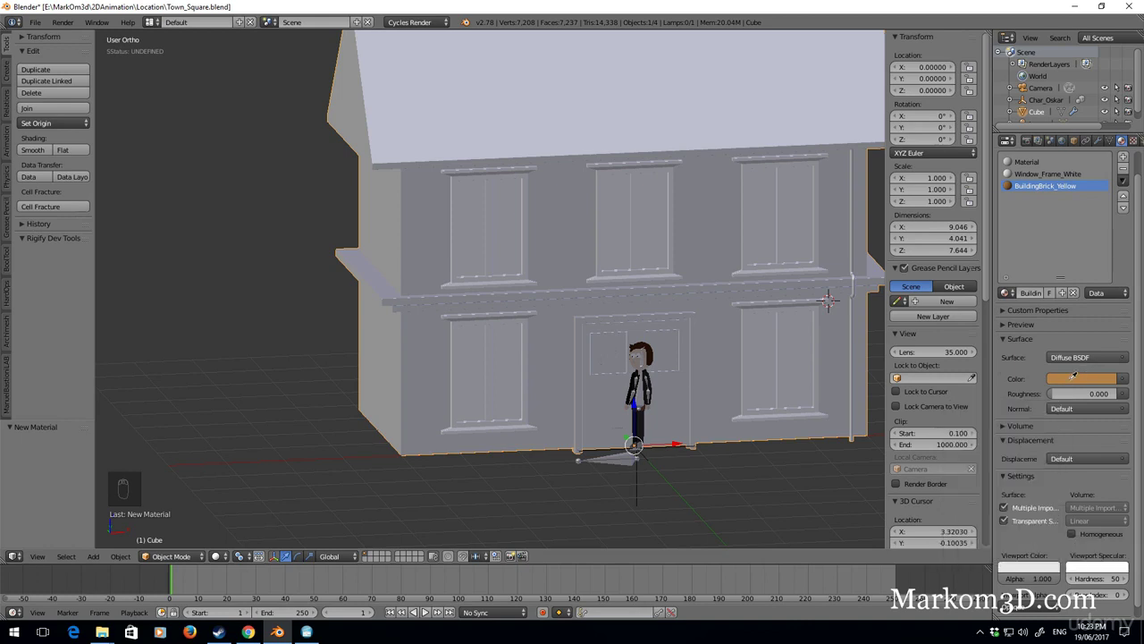
{"action": "left_click", "coordinate": [1074, 376]}
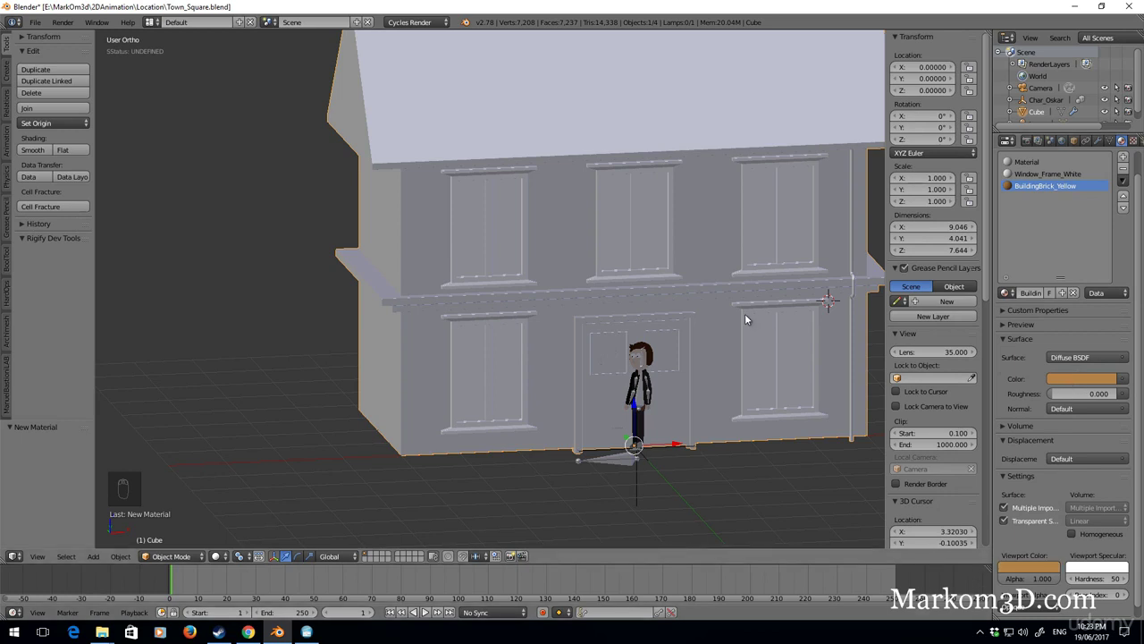
Step: Assign BuildingBrick_Yellow to all linked faces of the building's walls and mid-height ledge
{"action": "middle_click_drag", "start_coordinate": [715, 399], "coordinate": [672, 402]}
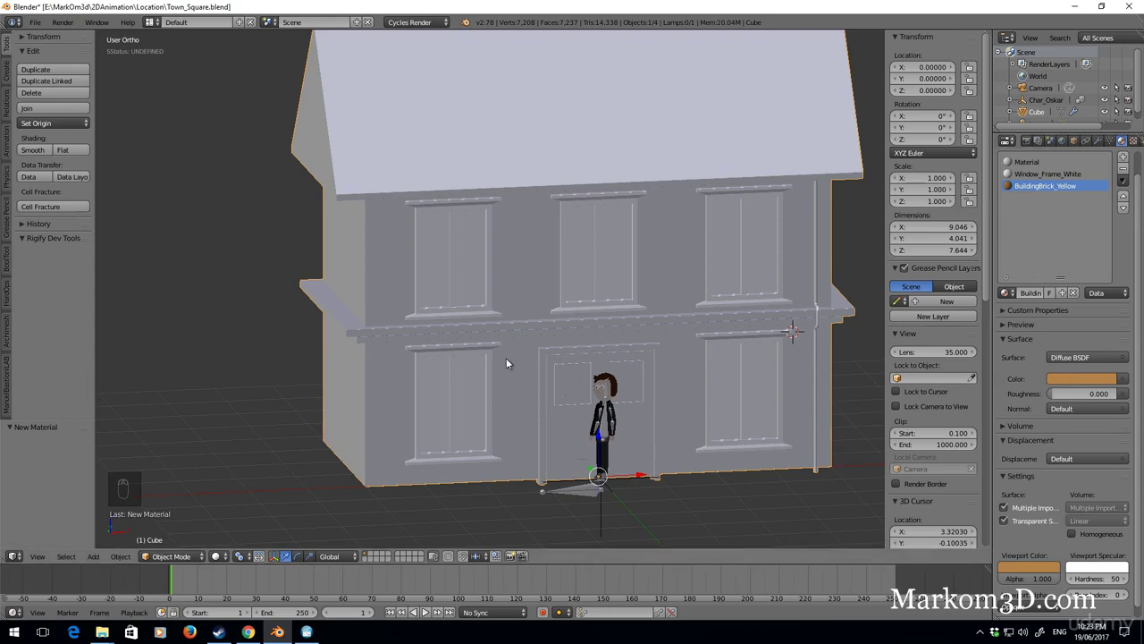
{"action": "middle_click_drag", "start_coordinate": [506, 358], "coordinate": [581, 391]}
{"action": "scroll", "coordinate": [366, 407], "scroll_direction": "up", "scroll_amount": 3}
{"action": "scroll", "coordinate": [411, 371], "scroll_direction": "down", "scroll_amount": 4}
{"action": "key", "text": "Tab"}
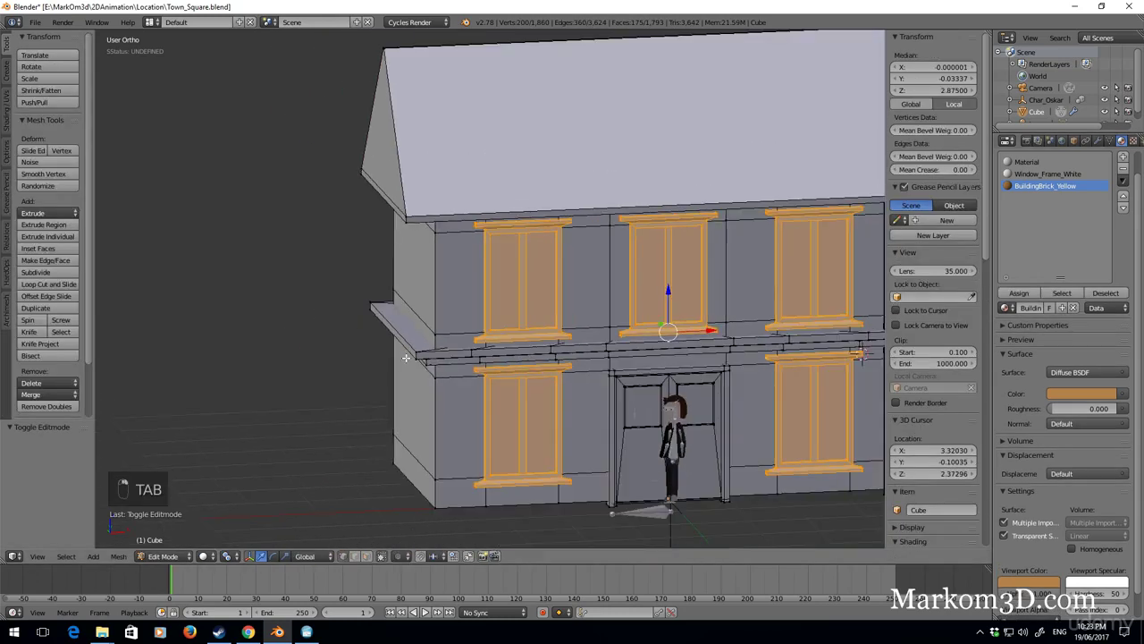
{"action": "right_click", "coordinate": [420, 350]}
{"action": "right_click", "coordinate": [435, 507], "text": "shift"}
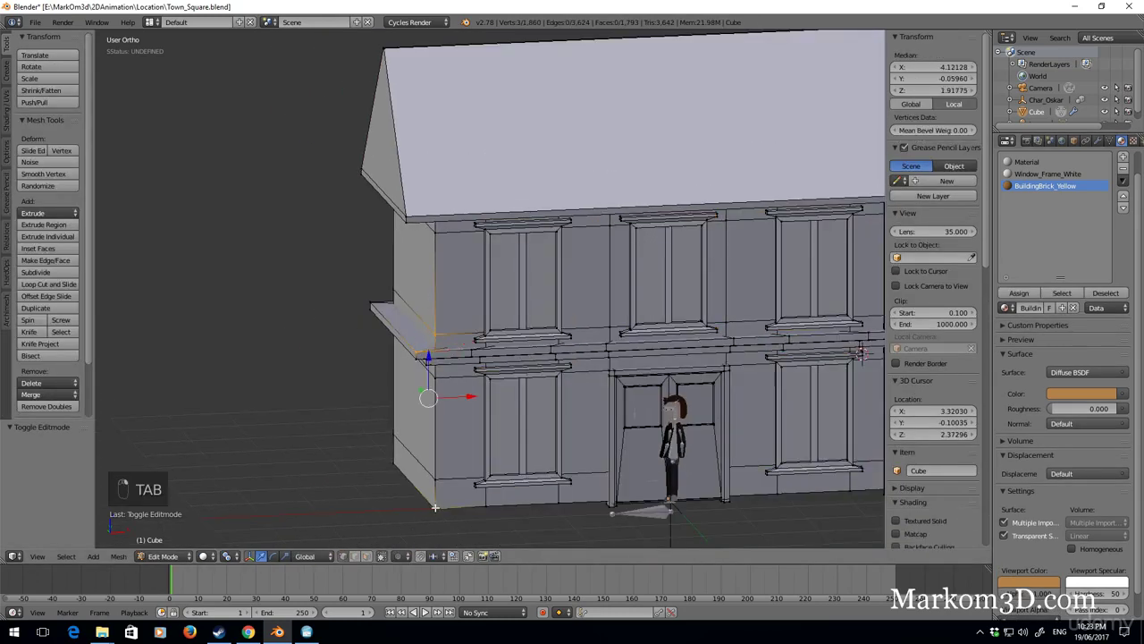
{"action": "key", "text": "ctrl+l"}
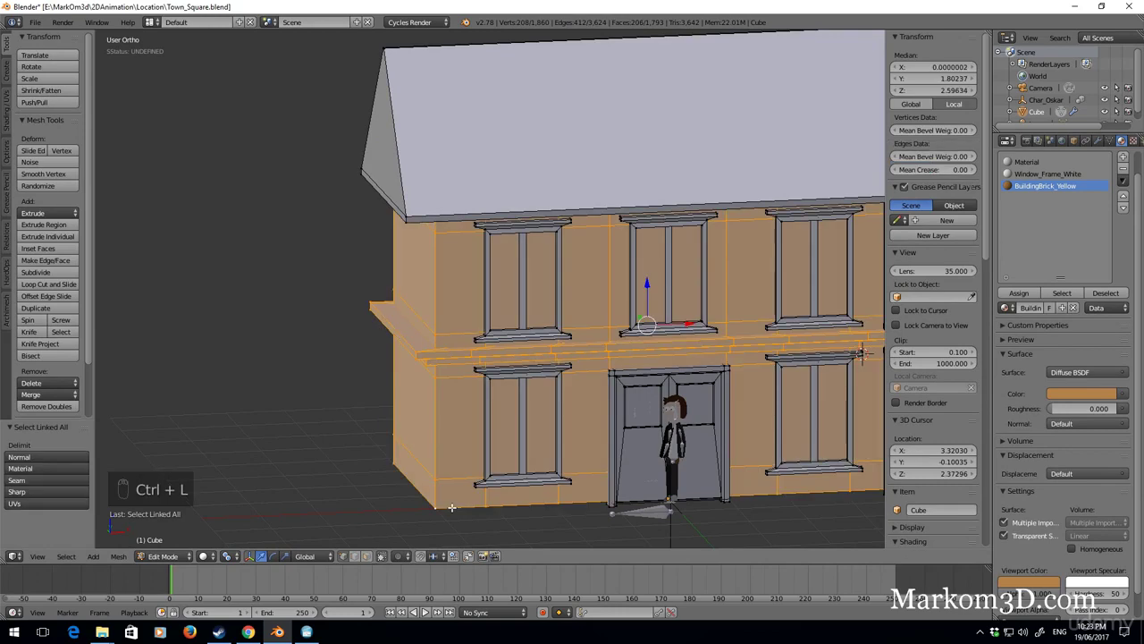
{"action": "scroll", "coordinate": [536, 459], "scroll_direction": "up", "scroll_amount": 5}
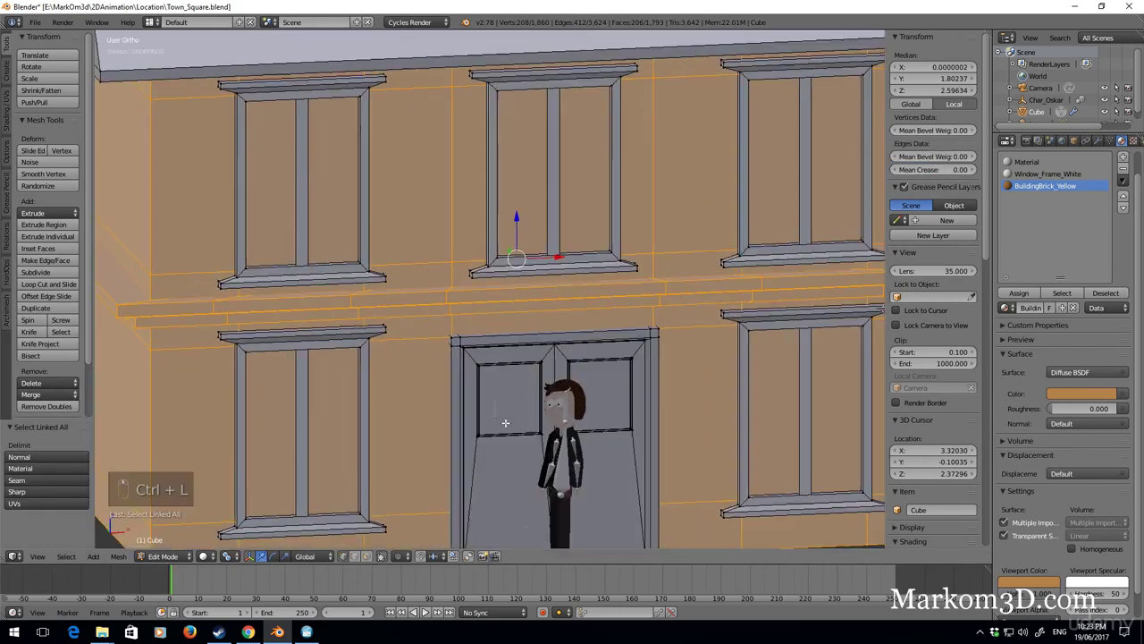
{"action": "left_click", "coordinate": [1013, 295]}
{"action": "scroll", "coordinate": [499, 374], "scroll_direction": "down", "scroll_amount": 5}
{"action": "key", "text": "z"}
{"action": "key", "text": "z"}
{"action": "key", "text": "z"}
{"action": "key", "text": "Tab"}
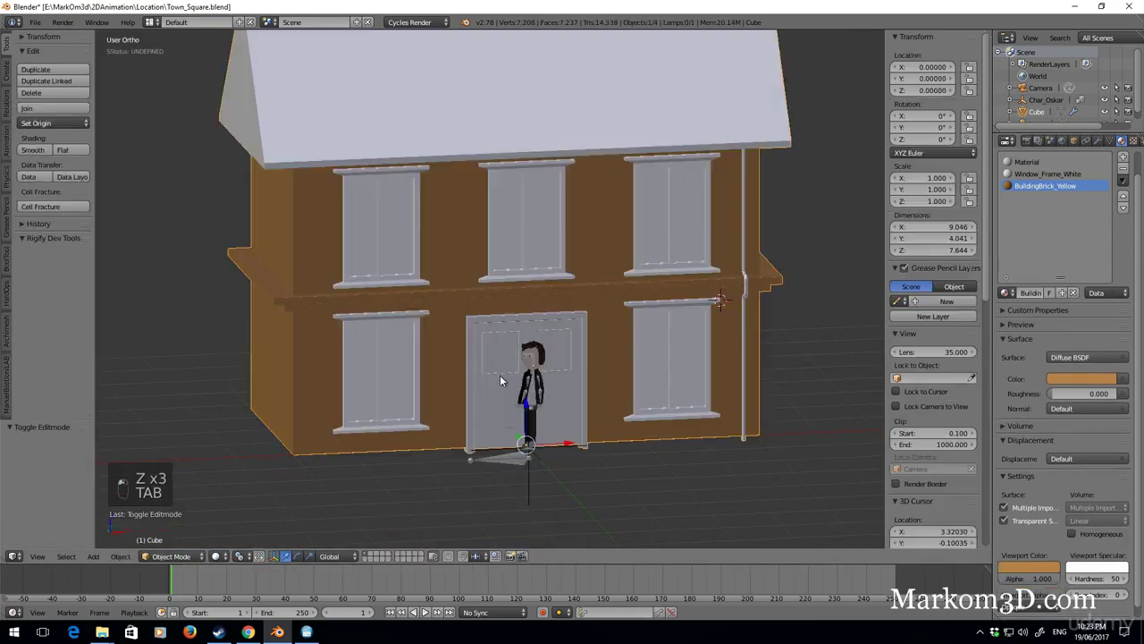
Step: Add a fourth material slot with a new material named Window_Glass_DarkGrey
{"action": "middle_click_drag", "start_coordinate": [499, 375], "coordinate": [436, 307]}
{"action": "scroll", "coordinate": [436, 305], "scroll_direction": "up", "scroll_amount": 4}
{"action": "middle_click_drag", "start_coordinate": [503, 356], "coordinate": [561, 313], "text": "shift"}
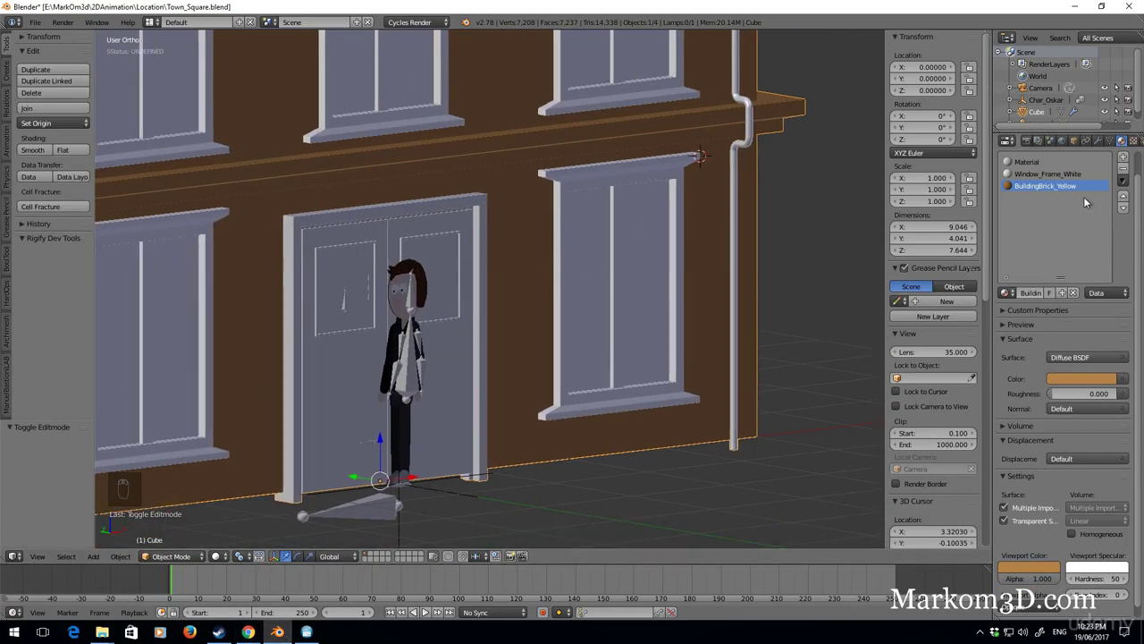
{"action": "left_click", "coordinate": [1123, 157]}
{"action": "left_click", "coordinate": [1034, 295]}
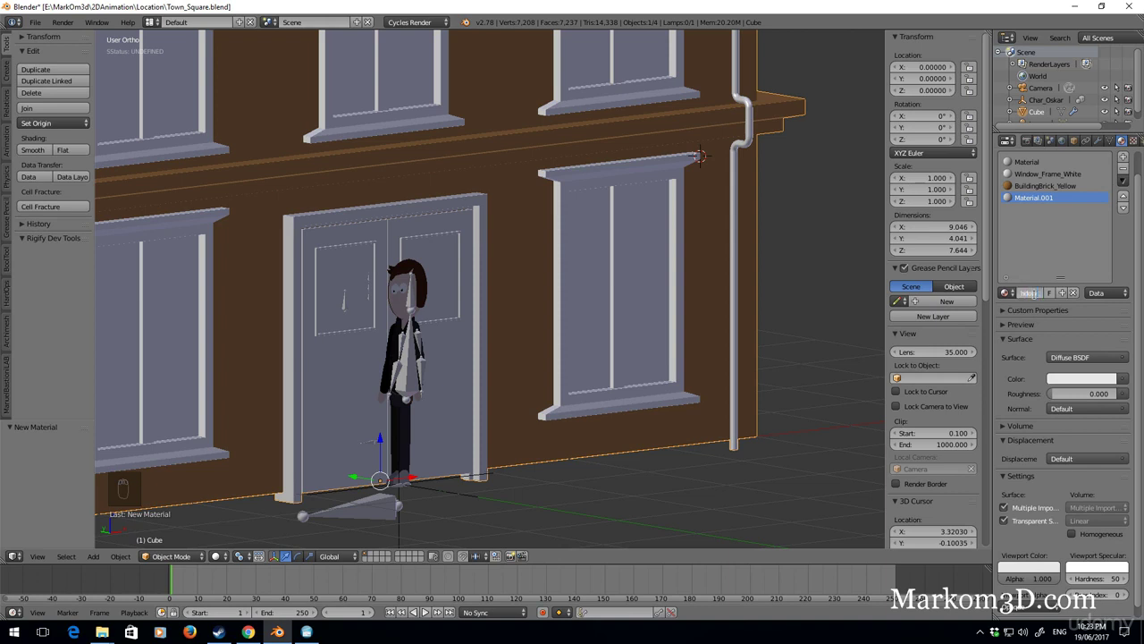
{"action": "type", "text": "S"}
{"action": "key", "text": "Return"}
Step: Darken Window_Glass_DarkGrey's diffuse colour to dark grey and match its viewport colour by sampling it with the eyedropper
{"action": "left_click", "coordinate": [1095, 385]}
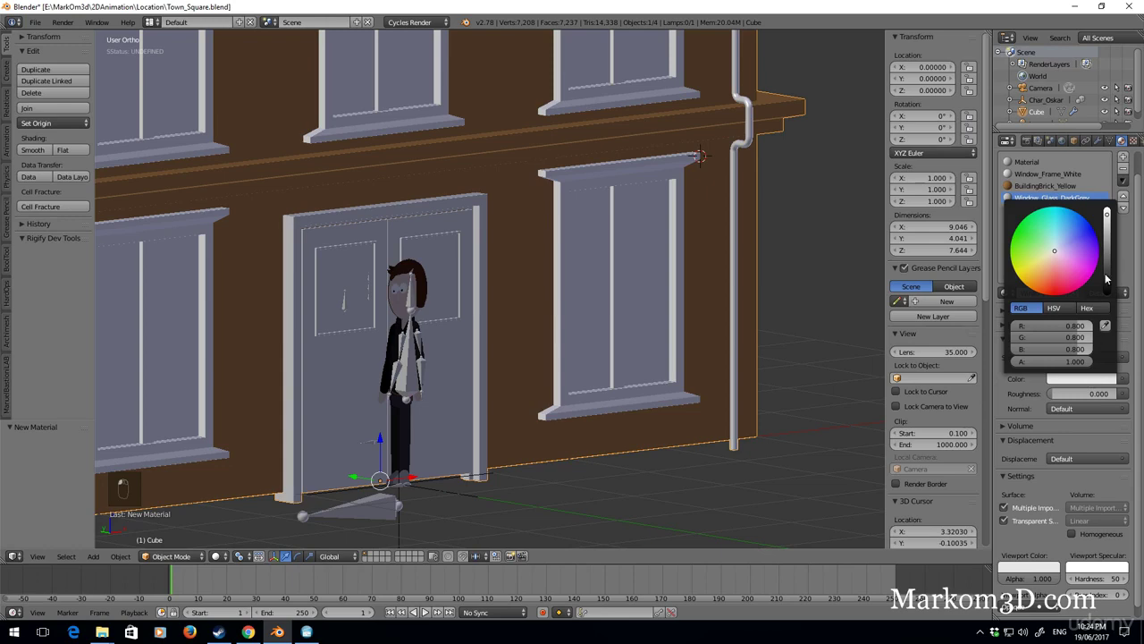
{"action": "left_click_drag", "start_coordinate": [1108, 279], "coordinate": [1109, 285]}
{"action": "left_click", "coordinate": [1030, 569]}
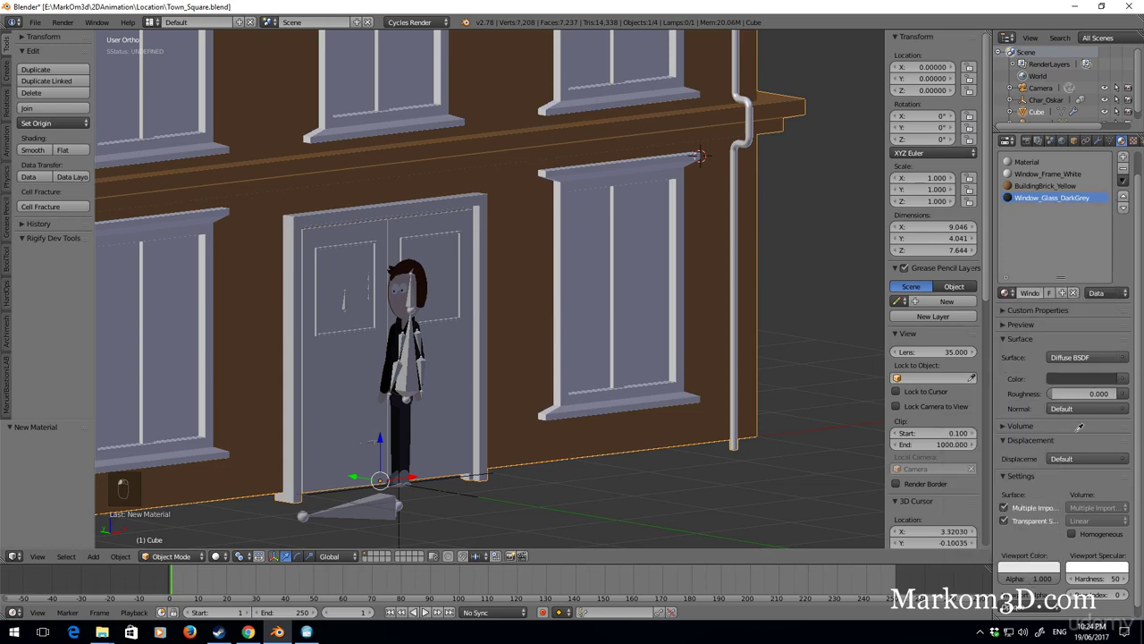
{"action": "left_click", "coordinate": [1086, 377]}
Step: Assign Window_Glass_DarkGrey to the glass faces of all five front windows and both door panes
{"action": "middle_click_drag", "start_coordinate": [656, 412], "coordinate": [757, 406], "text": "shift"}
{"action": "key", "text": "Tab"}
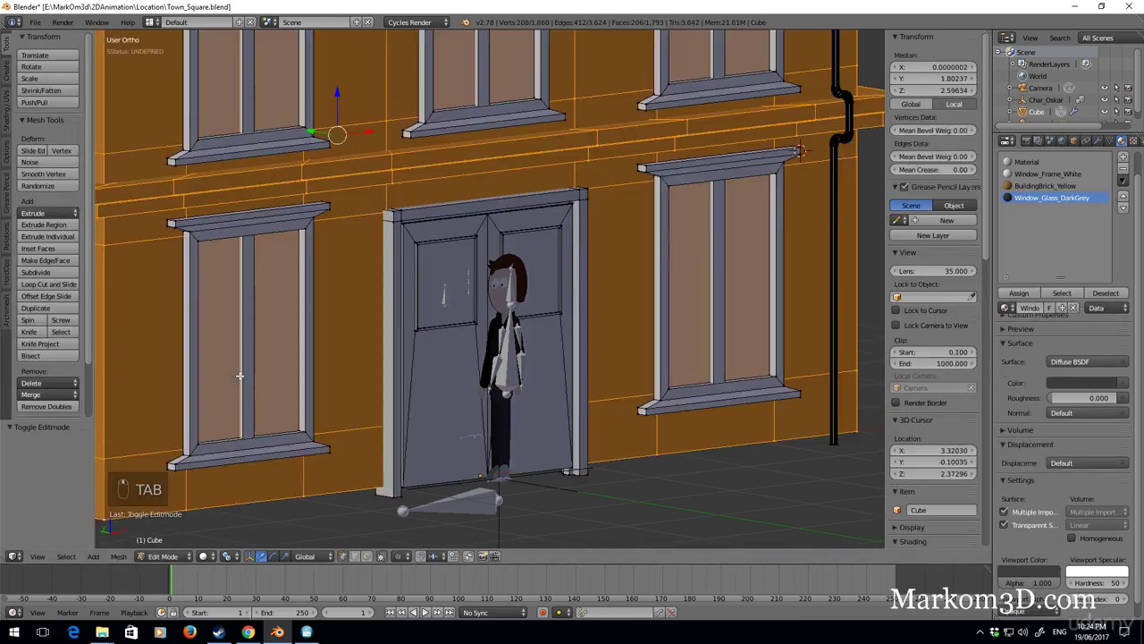
{"action": "right_click", "coordinate": [244, 356]}
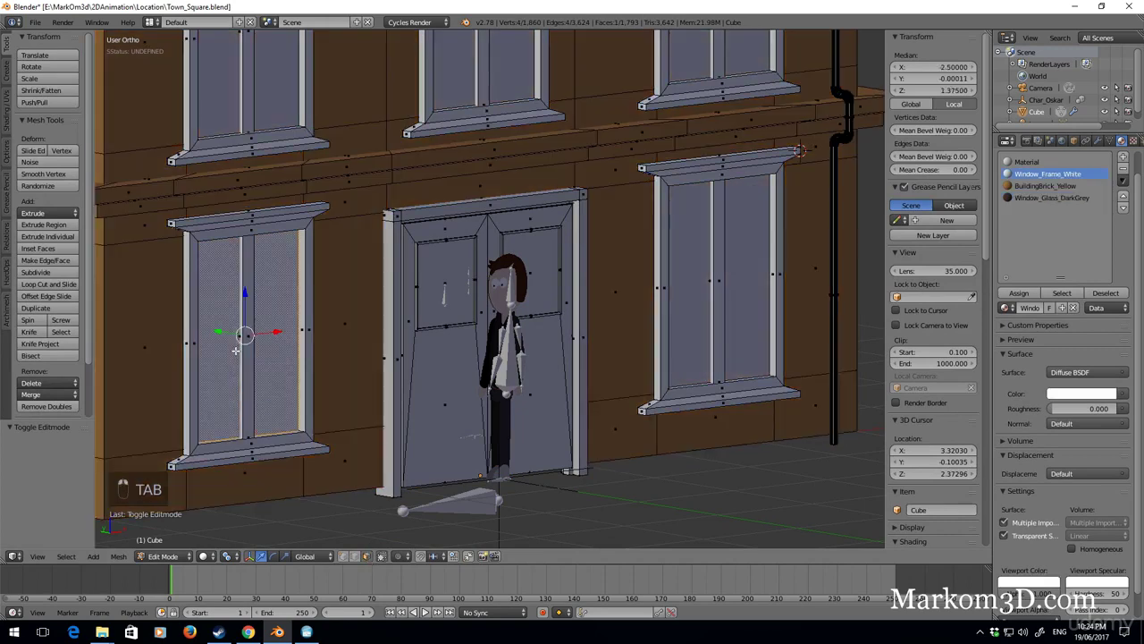
{"action": "right_click", "coordinate": [675, 313], "text": "shift"}
{"action": "right_click", "coordinate": [679, 63], "text": "shift"}
{"action": "right_click", "coordinate": [429, 98], "text": "shift"}
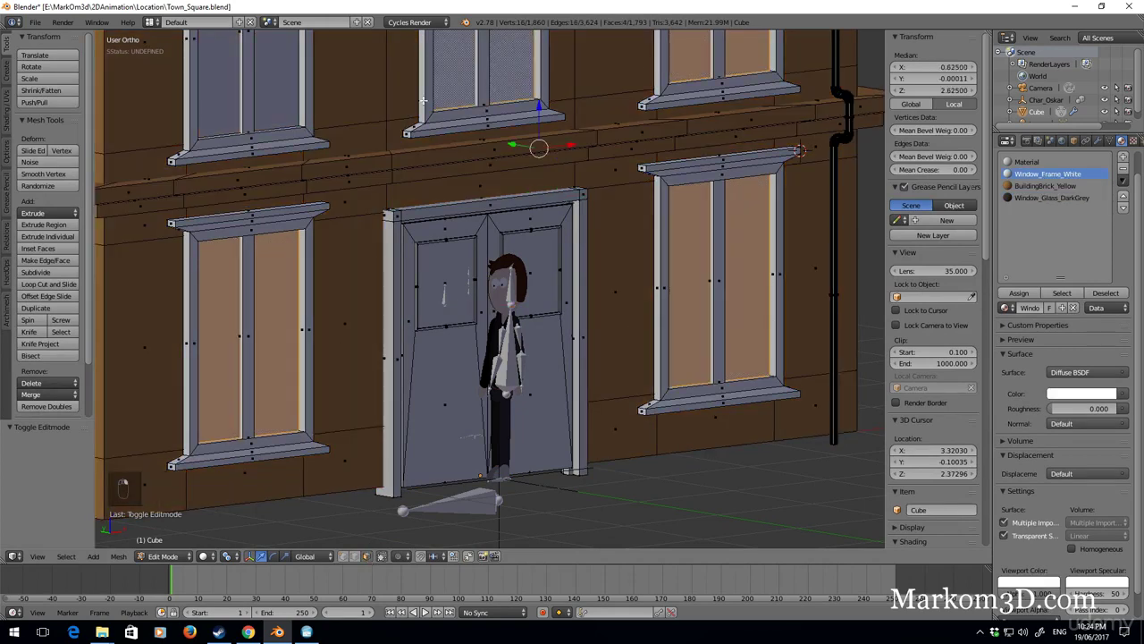
{"action": "right_click", "coordinate": [284, 114], "text": "shift"}
{"action": "right_click", "coordinate": [446, 282], "text": "shift"}
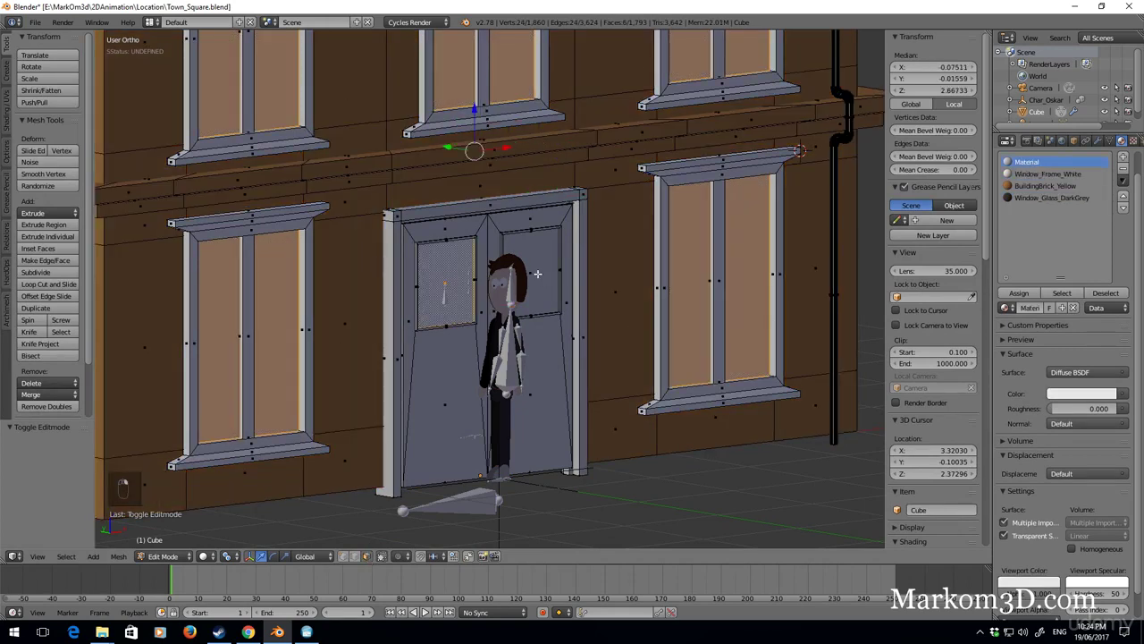
{"action": "right_click", "coordinate": [536, 274], "text": "shift"}
{"action": "left_click", "coordinate": [1051, 197]}
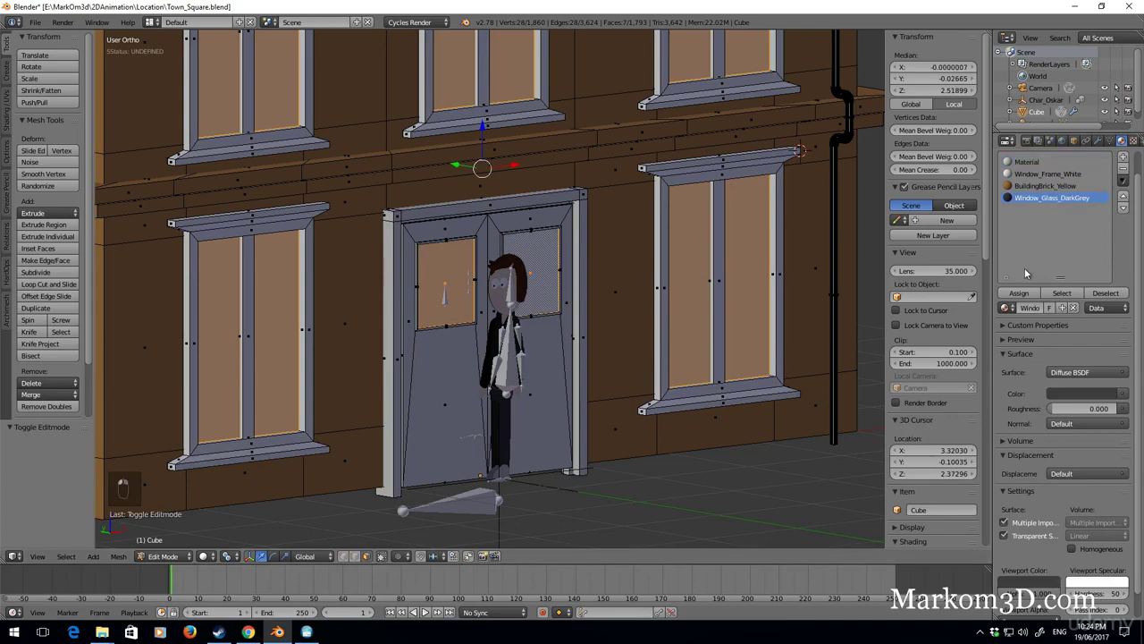
{"action": "left_click", "coordinate": [1019, 292]}
{"action": "middle_click_drag", "start_coordinate": [536, 387], "coordinate": [563, 392]}
{"action": "key", "text": "Tab"}
{"action": "scroll", "coordinate": [454, 414], "scroll_direction": "up", "scroll_amount": 2}
{"action": "key", "text": "Tab"}
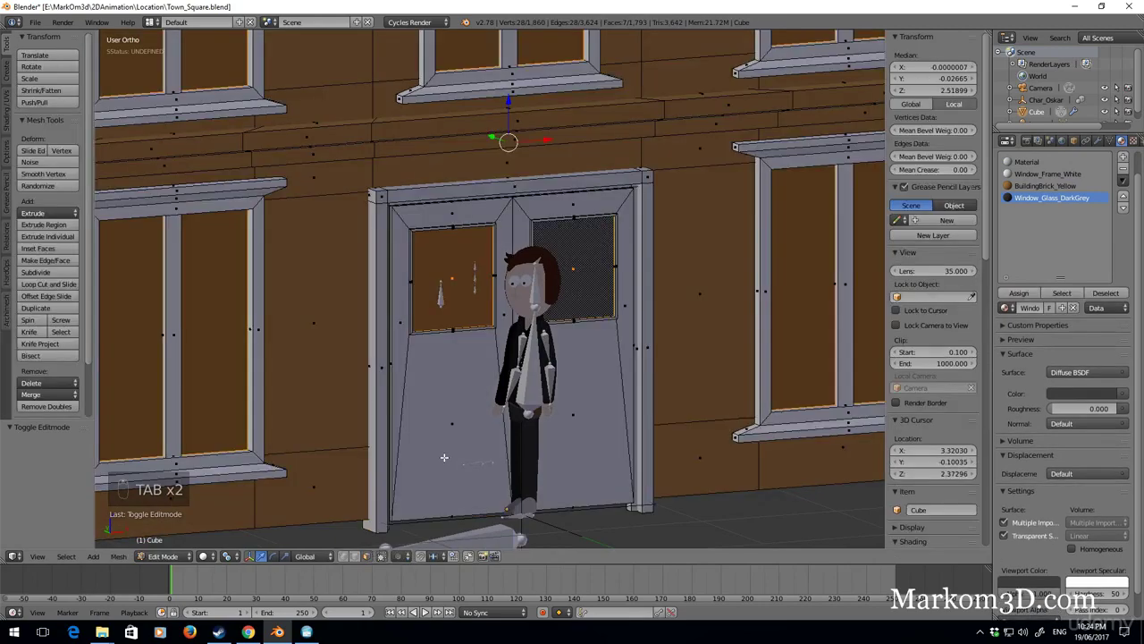
Step: Set the pivot point to Median Point and scale the linked faces of both door leaves by 1.012
{"action": "key", "text": "Tab"}
{"action": "middle_click_drag", "start_coordinate": [444, 458], "coordinate": [374, 471]}
{"action": "scroll", "coordinate": [451, 464], "scroll_direction": "up", "scroll_amount": 4}
{"action": "key", "text": "Tab"}
{"action": "middle_click_drag", "start_coordinate": [441, 396], "coordinate": [472, 352]}
{"action": "middle_click_drag", "start_coordinate": [453, 234], "coordinate": [471, 236]}
{"action": "middle_click_drag", "start_coordinate": [471, 236], "coordinate": [422, 310], "text": "shift"}
{"action": "scroll", "coordinate": [421, 311], "scroll_direction": "up", "scroll_amount": 4}
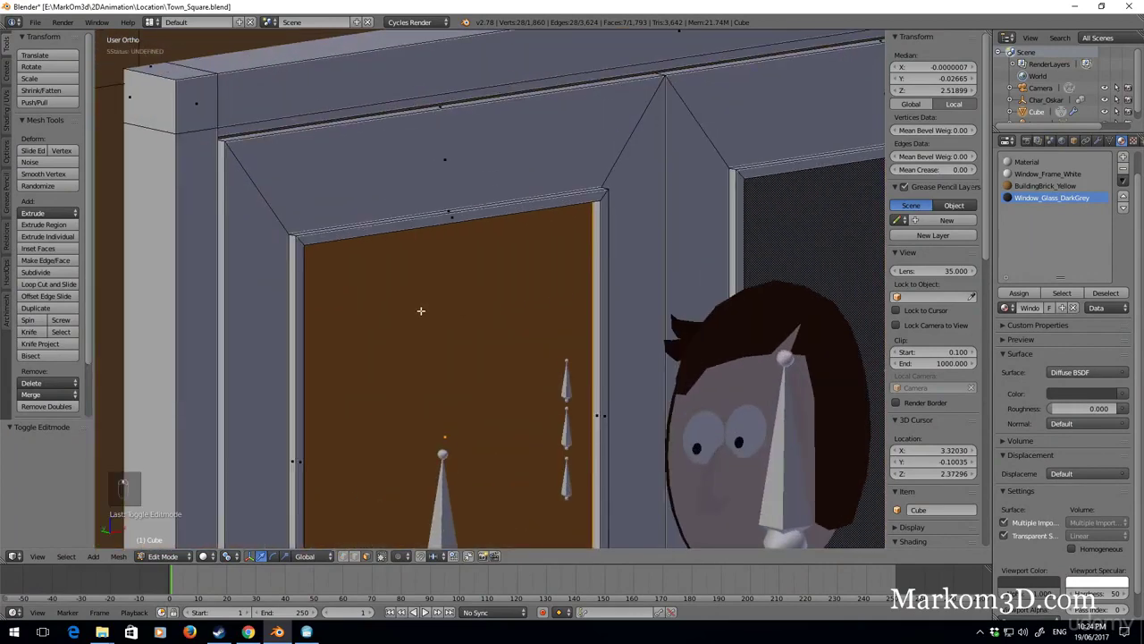
{"action": "right_click", "coordinate": [308, 200]}
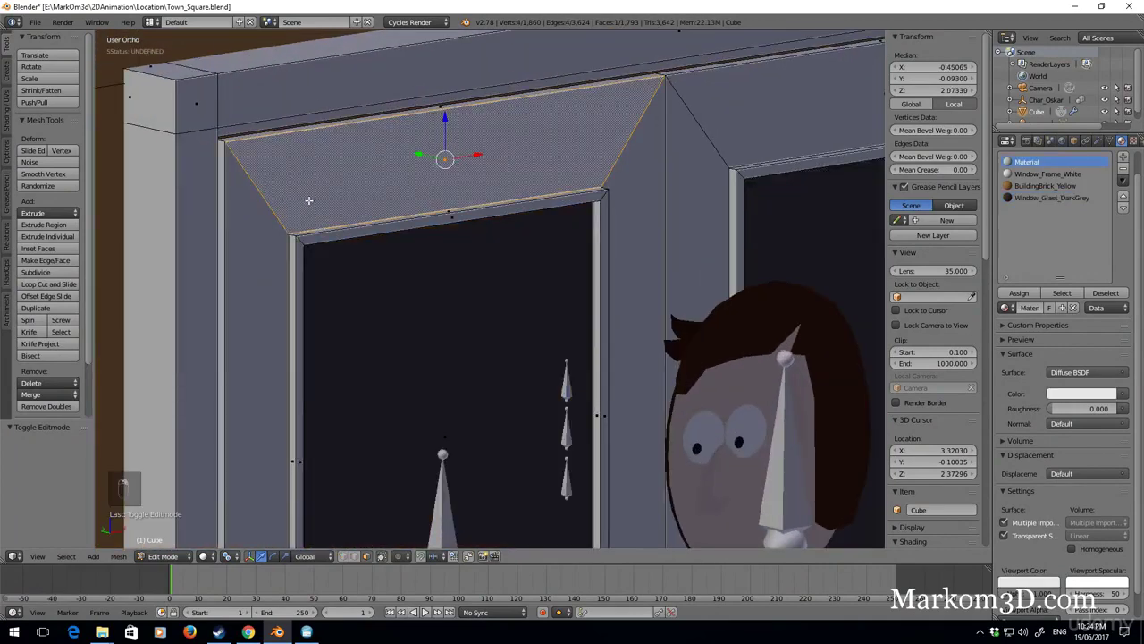
{"action": "right_click", "coordinate": [707, 144], "text": "shift"}
{"action": "key", "text": "ctrl+l"}
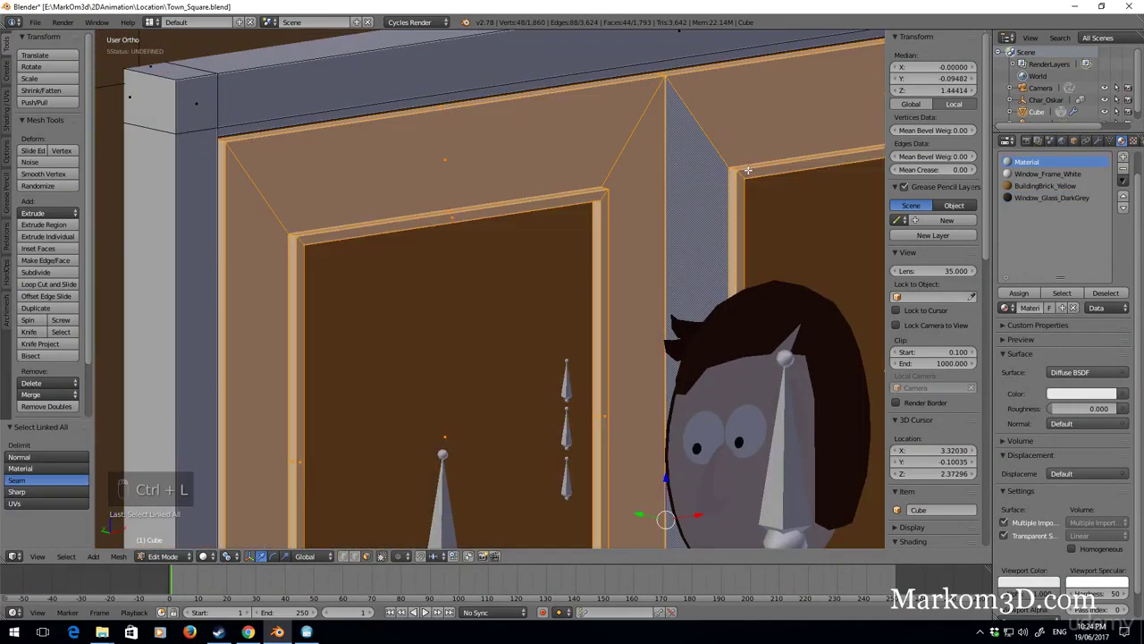
{"action": "left_click", "coordinate": [228, 556]}
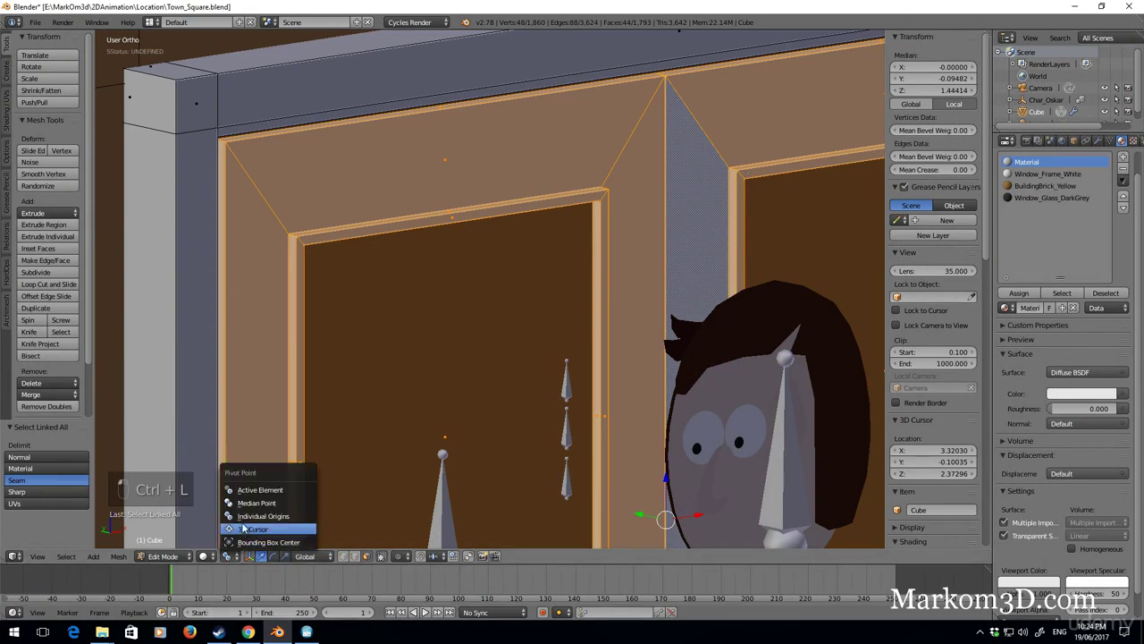
{"action": "left_click", "coordinate": [251, 502]}
{"action": "key", "text": "s"}
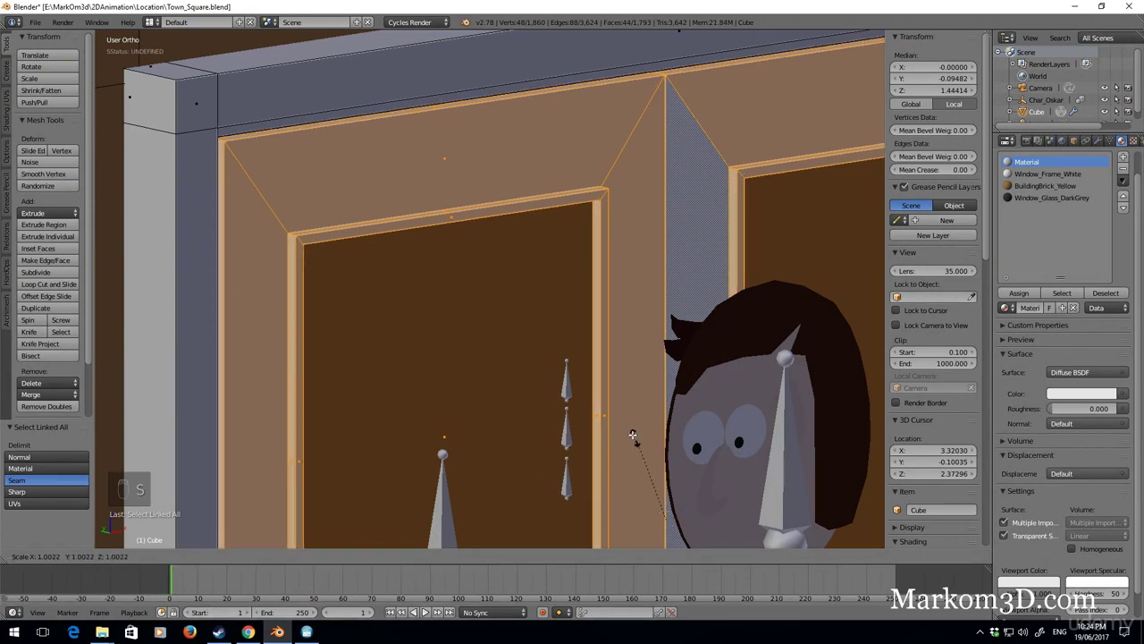
{"action": "left_click", "coordinate": [640, 435]}
{"action": "middle_click_drag", "start_coordinate": [474, 456], "coordinate": [509, 473]}
{"action": "scroll", "coordinate": [507, 480], "scroll_direction": "down", "scroll_amount": 6}
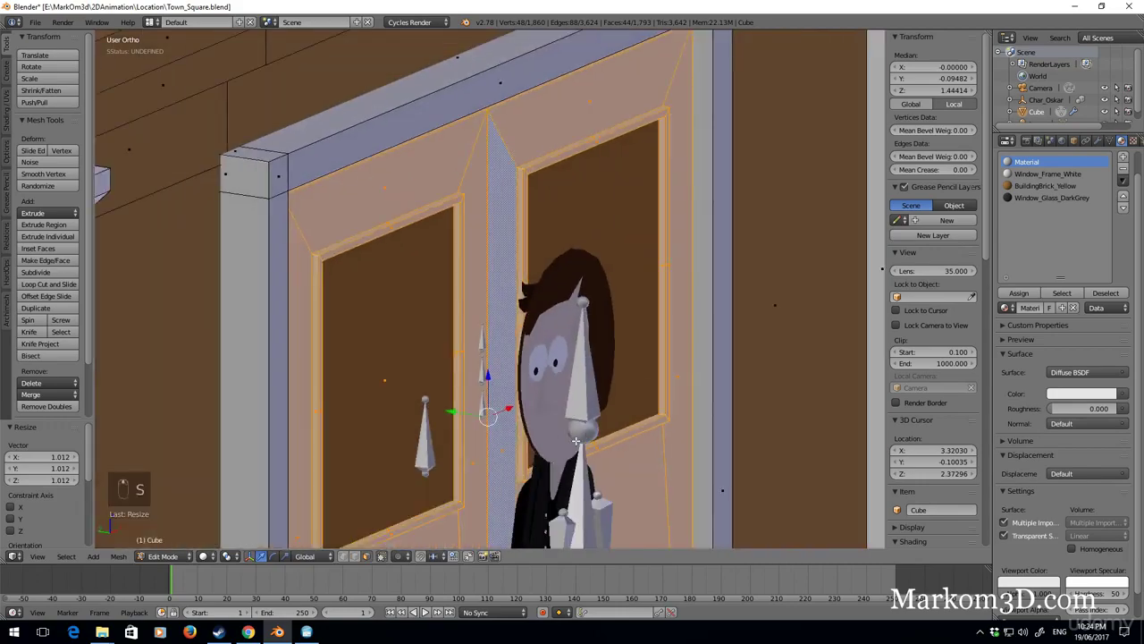
Step: Move the linked inner trim of the door frame about -0.04 along the Y axis
{"action": "key", "text": "z"}
{"action": "key", "text": "z"}
{"action": "scroll", "coordinate": [527, 103], "scroll_direction": "up", "scroll_amount": 10}
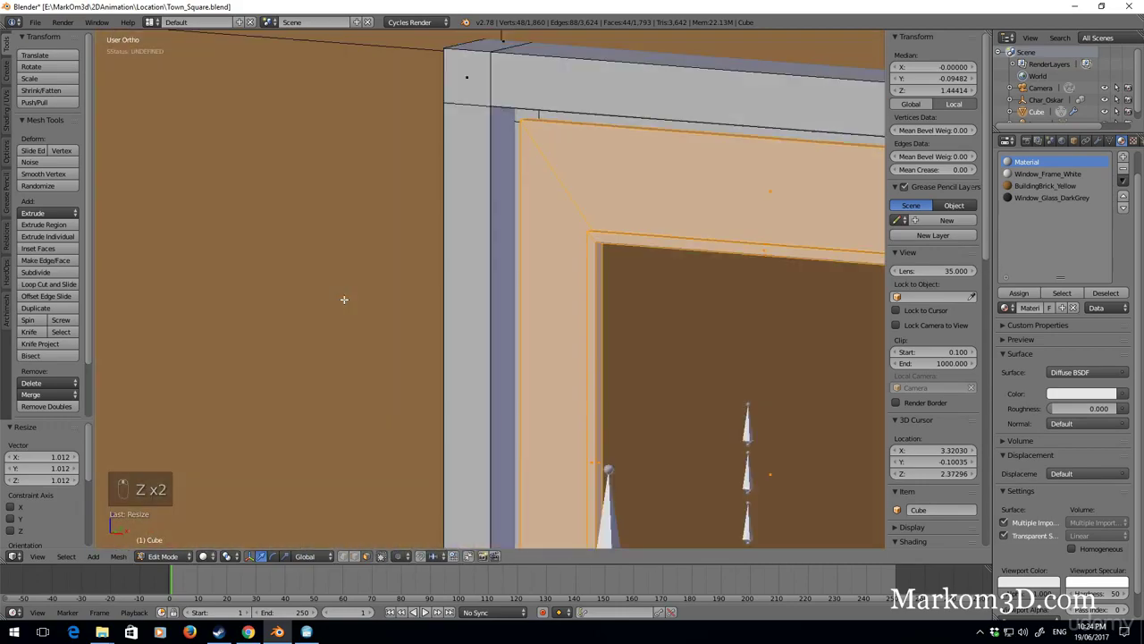
{"action": "right_click", "coordinate": [528, 112]}
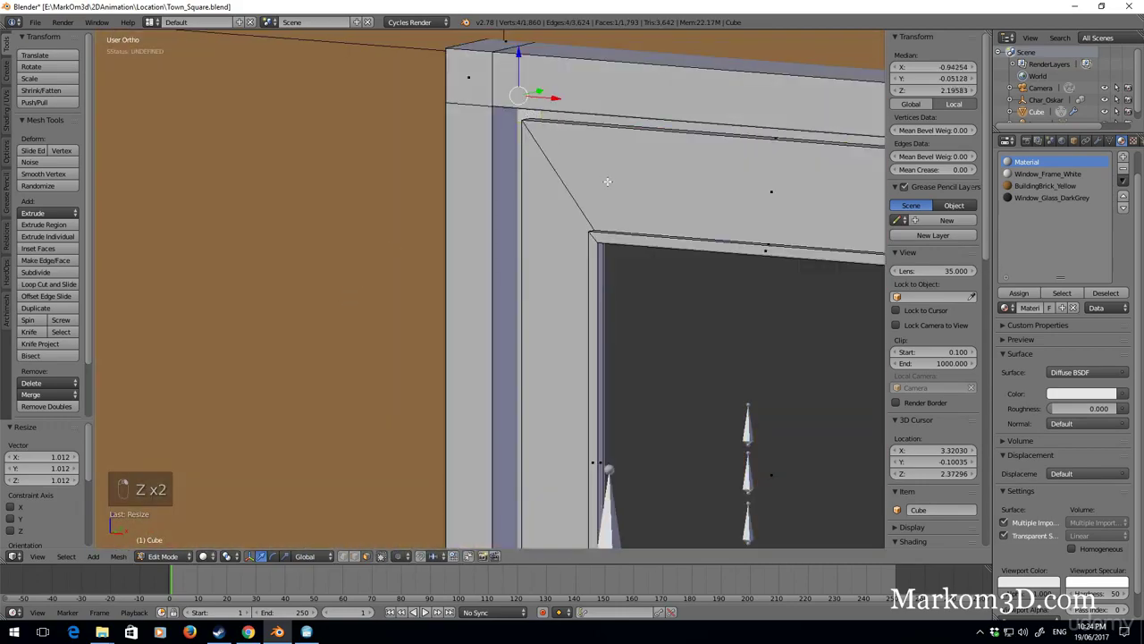
{"action": "key", "text": "ctrl+l"}
{"action": "key", "text": "g"}
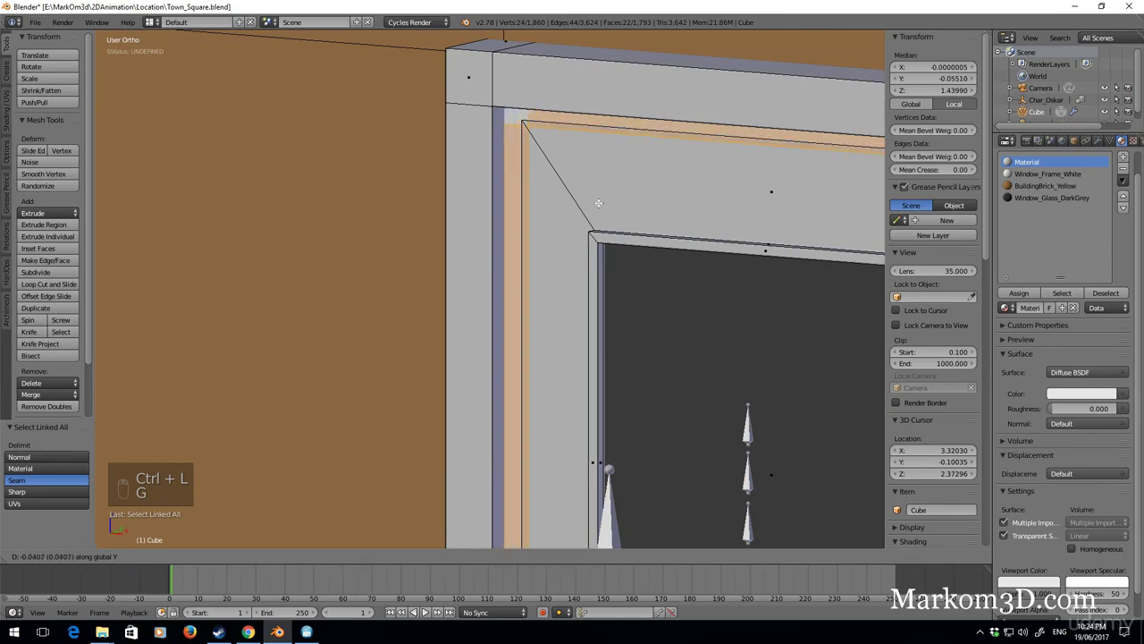
{"action": "key", "text": "z"}
{"action": "key", "text": "z"}
{"action": "key", "text": "Tab"}
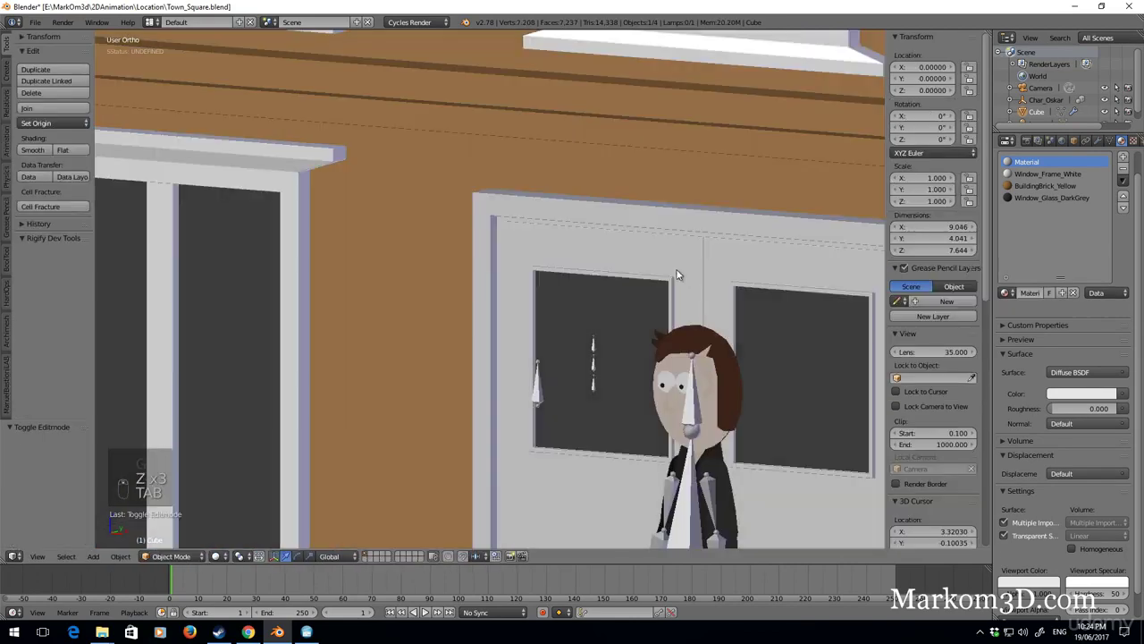
{"action": "scroll", "coordinate": [686, 267], "scroll_direction": "down", "scroll_amount": 2}
{"action": "scroll", "coordinate": [688, 268], "scroll_direction": "down", "scroll_amount": 5}
{"action": "middle_click_drag", "start_coordinate": [689, 322], "coordinate": [739, 327]}
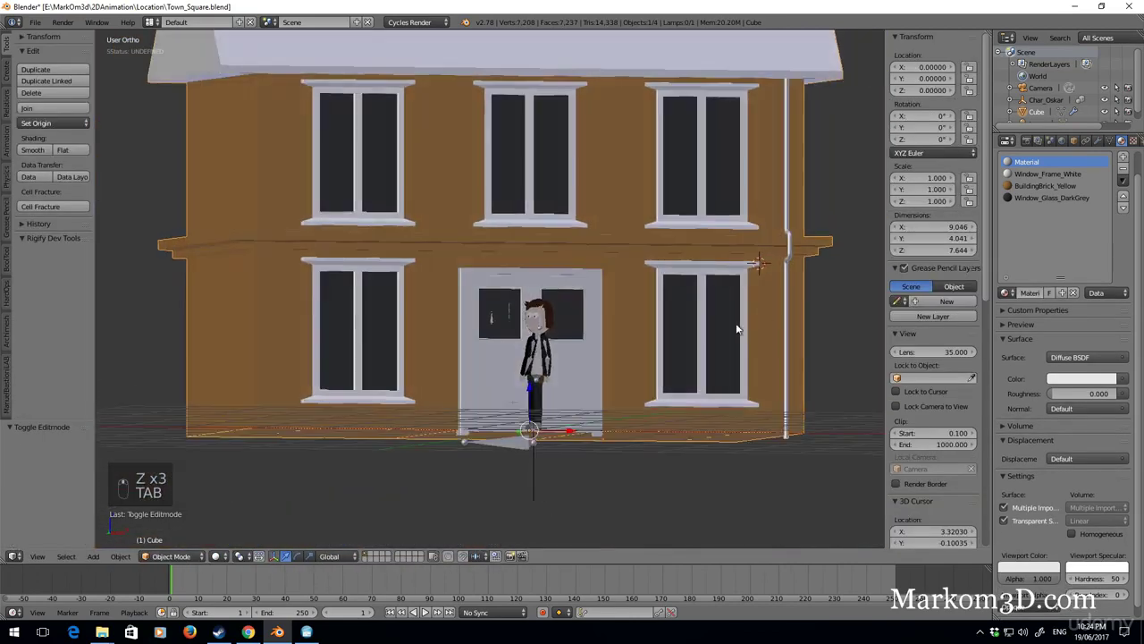
Step: Select the linked faces of both door leaves and their frame and choose the Window_Frame_White material for them
{"action": "scroll", "coordinate": [739, 327], "scroll_direction": "up", "scroll_amount": 5}
{"action": "key", "text": "Tab"}
{"action": "middle_click_drag", "start_coordinate": [341, 344], "coordinate": [395, 359]}
{"action": "middle_click_drag", "start_coordinate": [395, 359], "coordinate": [420, 376], "text": "shift"}
{"action": "left_click", "coordinate": [420, 377], "text": "shift"}
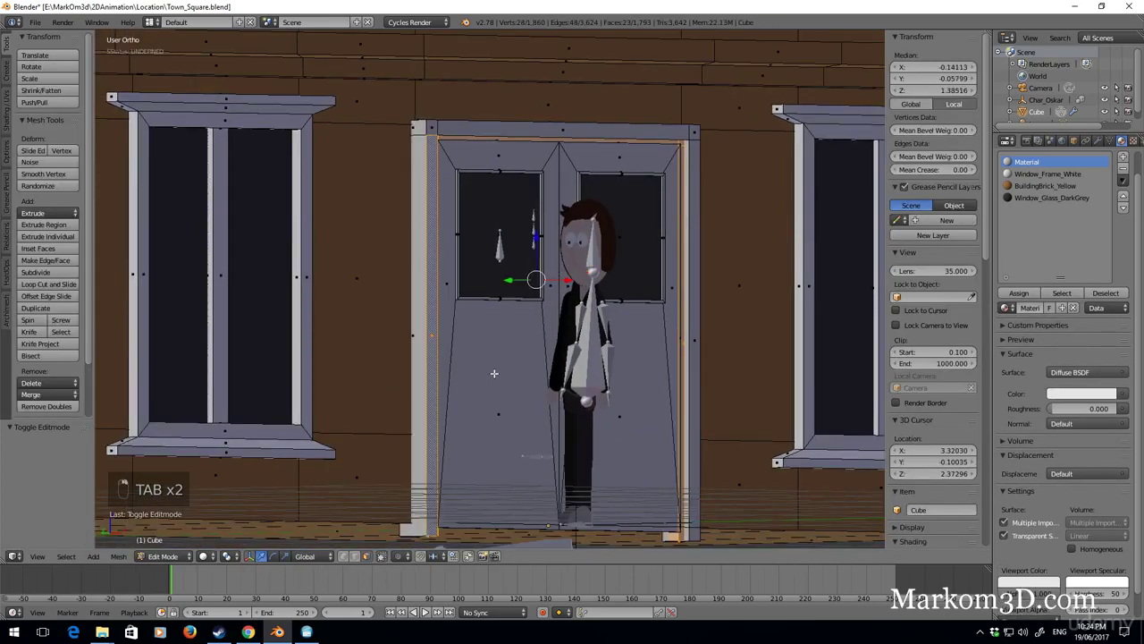
{"action": "left_click", "coordinate": [525, 407], "text": "shift"}
{"action": "key", "text": "ctrl+l"}
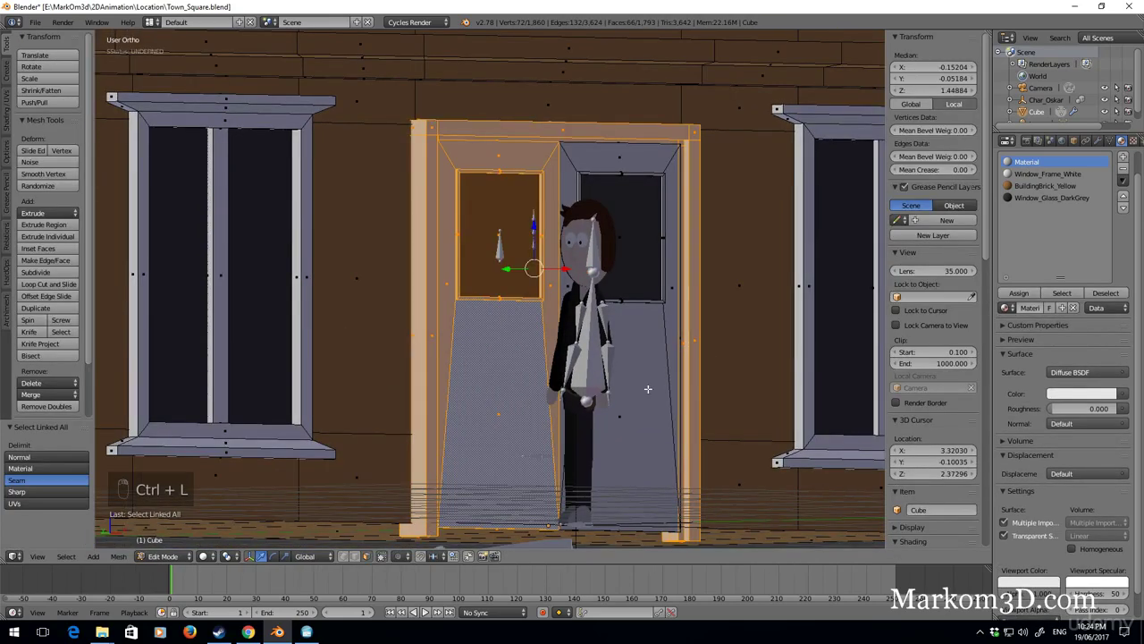
{"action": "left_click", "coordinate": [648, 388], "text": "shift"}
{"action": "key", "text": "ctrl+l"}
{"action": "middle_click_drag", "start_coordinate": [714, 358], "coordinate": [697, 408], "text": "shift"}
{"action": "left_click", "coordinate": [1042, 196]}
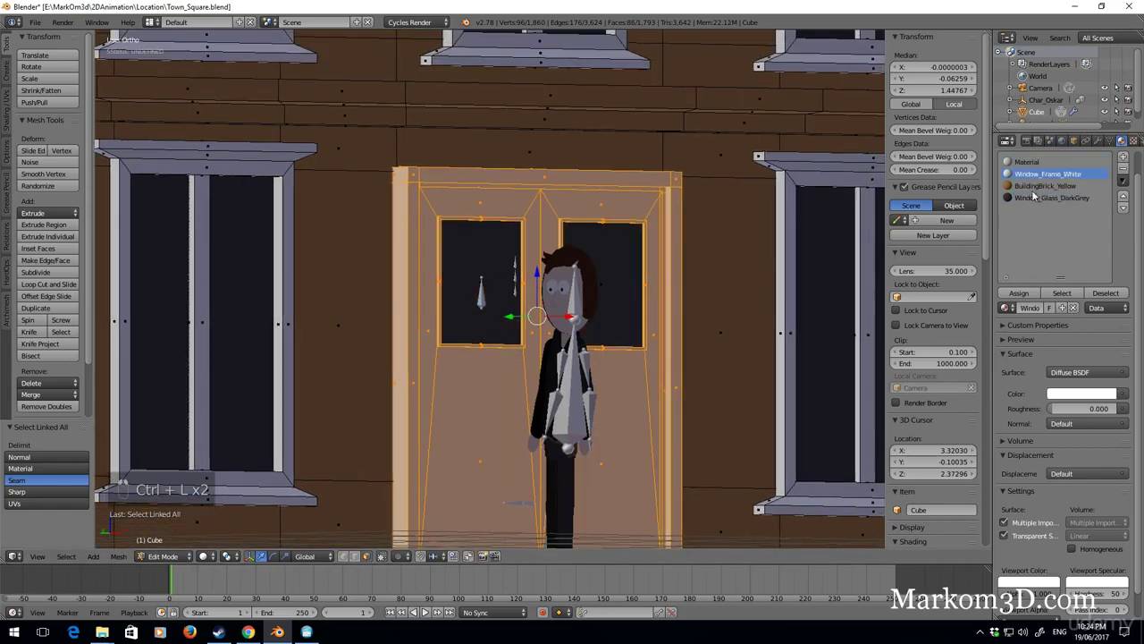
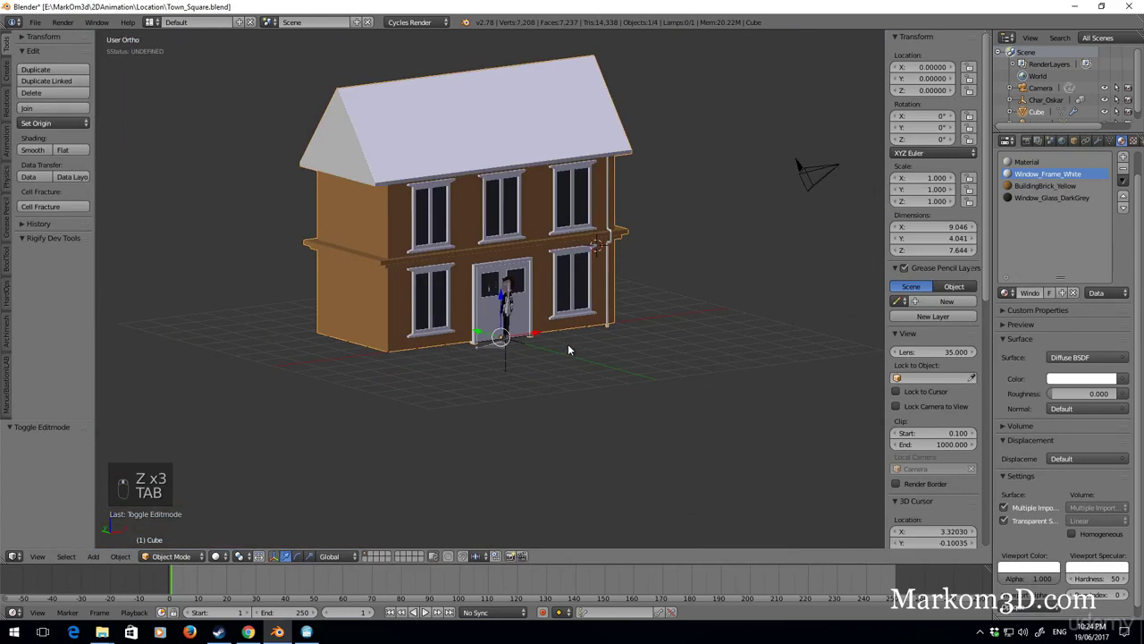
Step: Add a new material to the building and name it Roof_Red
{"action": "scroll", "coordinate": [590, 357], "scroll_direction": "up", "scroll_amount": 5}
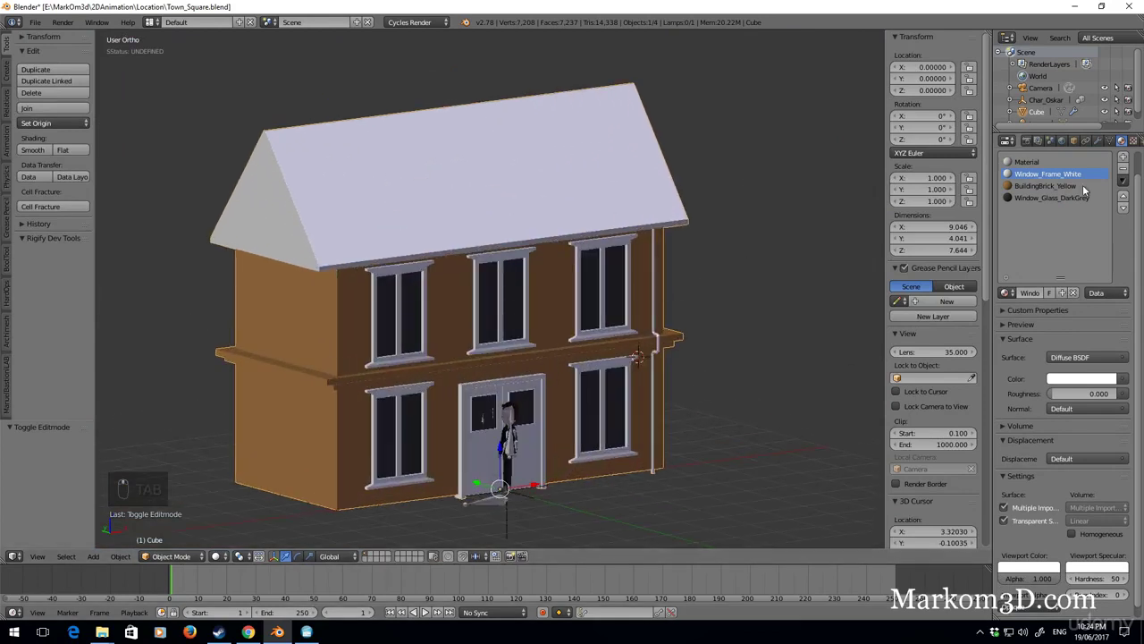
{"action": "left_click", "coordinate": [1122, 156]}
{"action": "left_click", "coordinate": [1034, 296]}
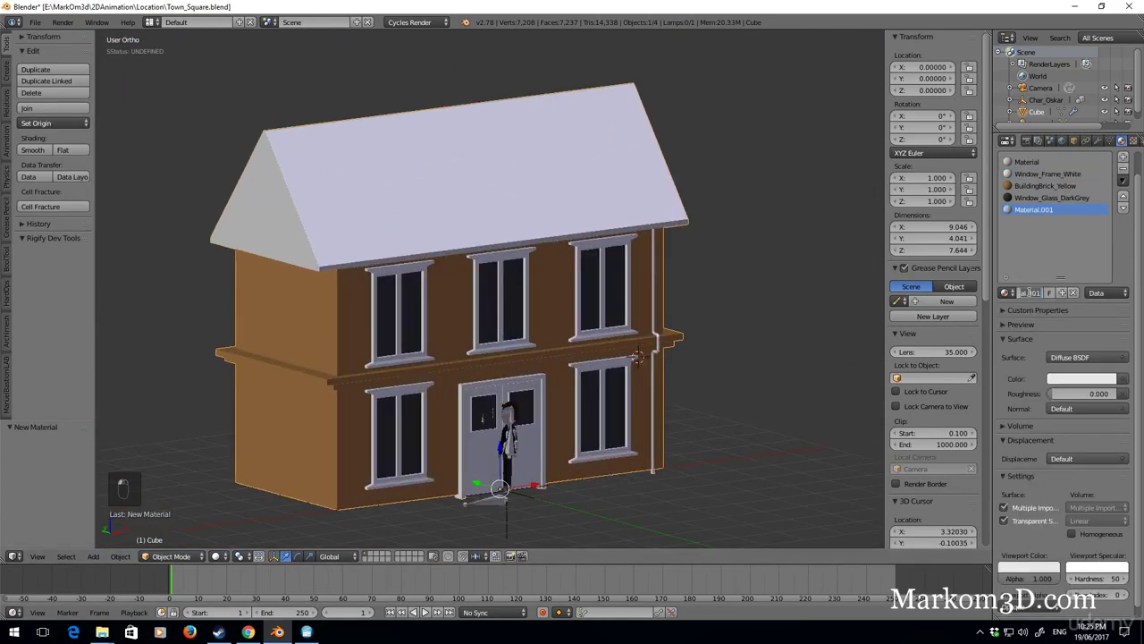
{"action": "double_click", "coordinate": [1030, 293]}
{"action": "type", "text": "Roof_Red"}
{"action": "key", "text": "Return"}
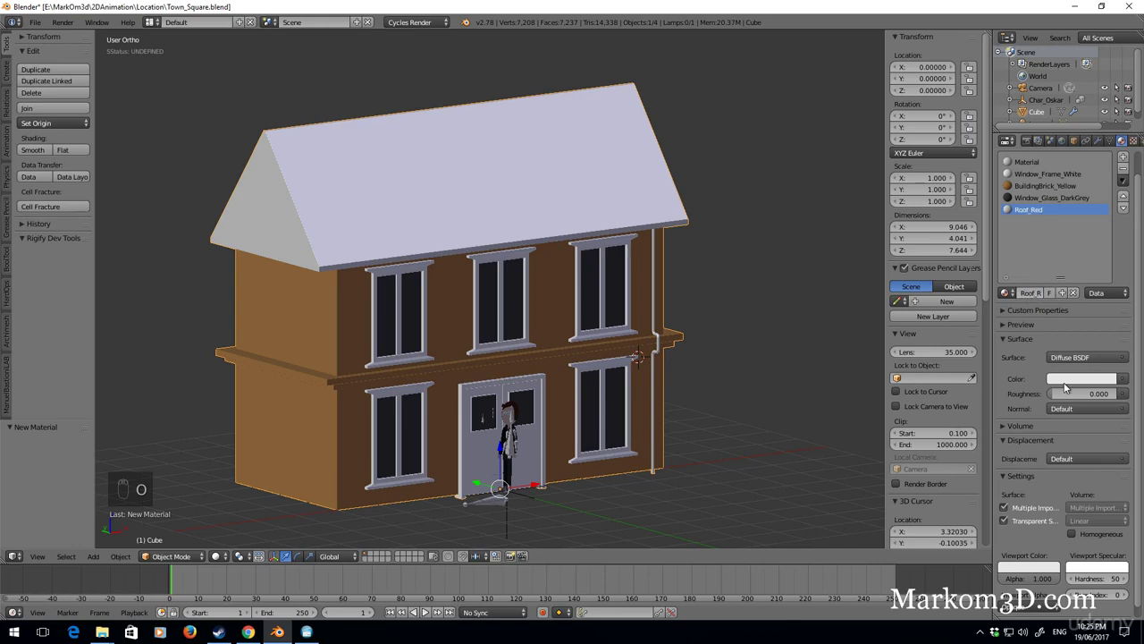
Step: Check the reference photo in the browser and set Roof_Red's diffuse colour to RGB 0.800, 0.139, 0.075, with a matching viewport colour
{"action": "left_click", "coordinate": [247, 632]}
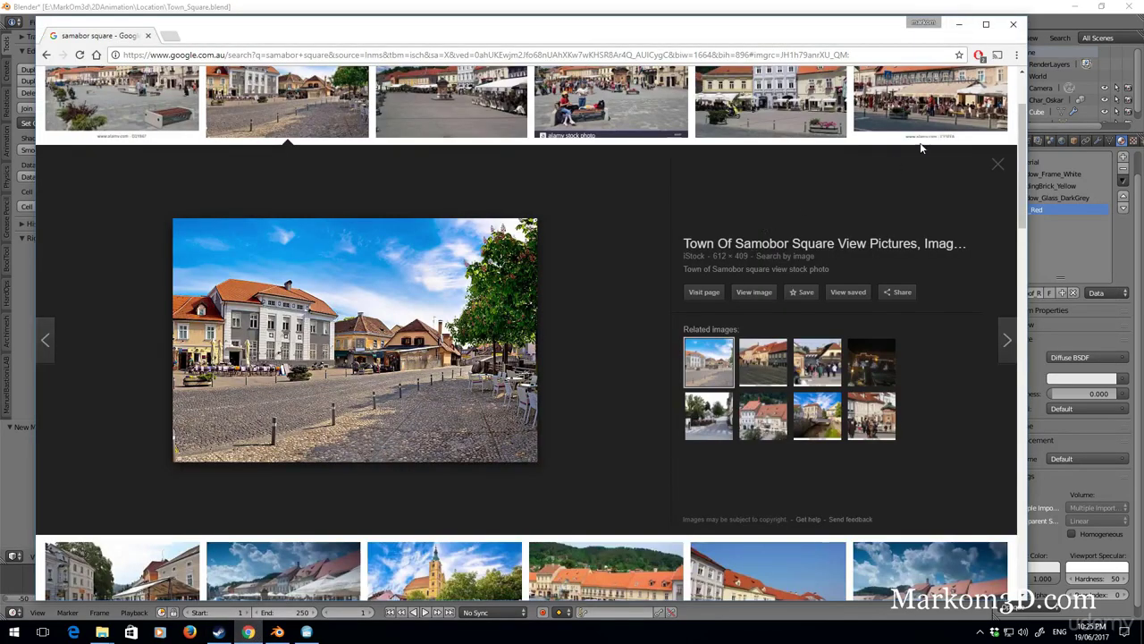
{"action": "left_click", "coordinate": [959, 24]}
{"action": "left_click", "coordinate": [1082, 378]}
{"action": "left_click_drag", "start_coordinate": [1061, 257], "coordinate": [1050, 281]}
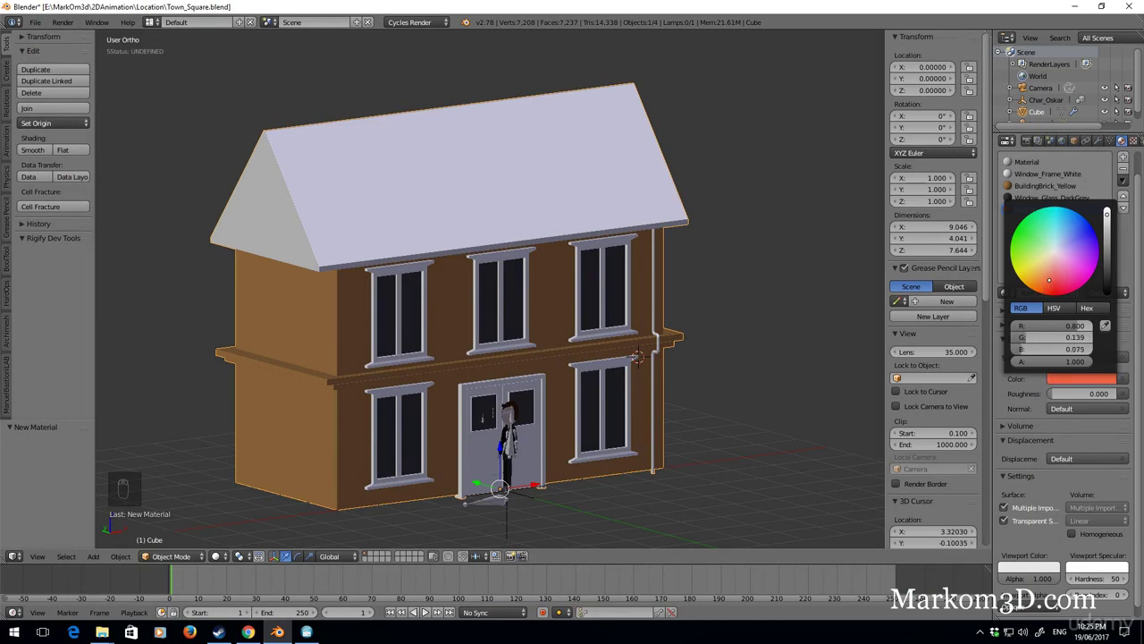
{"action": "left_click", "coordinate": [1048, 567]}
{"action": "left_click", "coordinate": [1048, 526]}
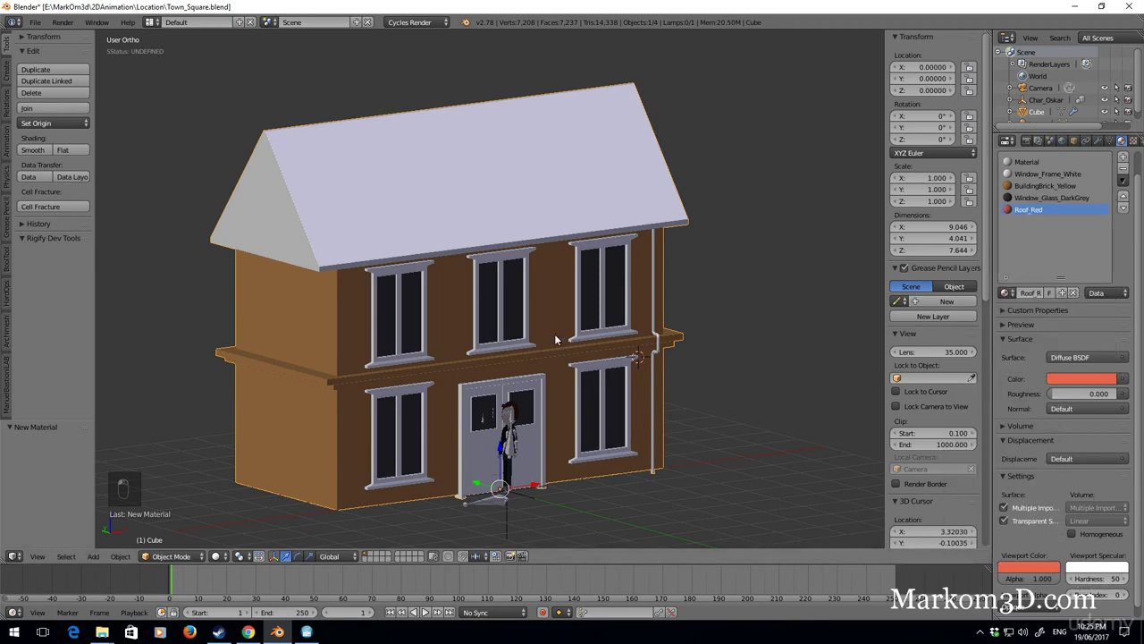
Step: Assign the Roof_Red material to all linked faces of the roof
{"action": "key", "text": "Tab"}
{"action": "scroll", "coordinate": [559, 334], "scroll_direction": "up", "scroll_amount": 1}
{"action": "key", "text": "ctrl+l"}
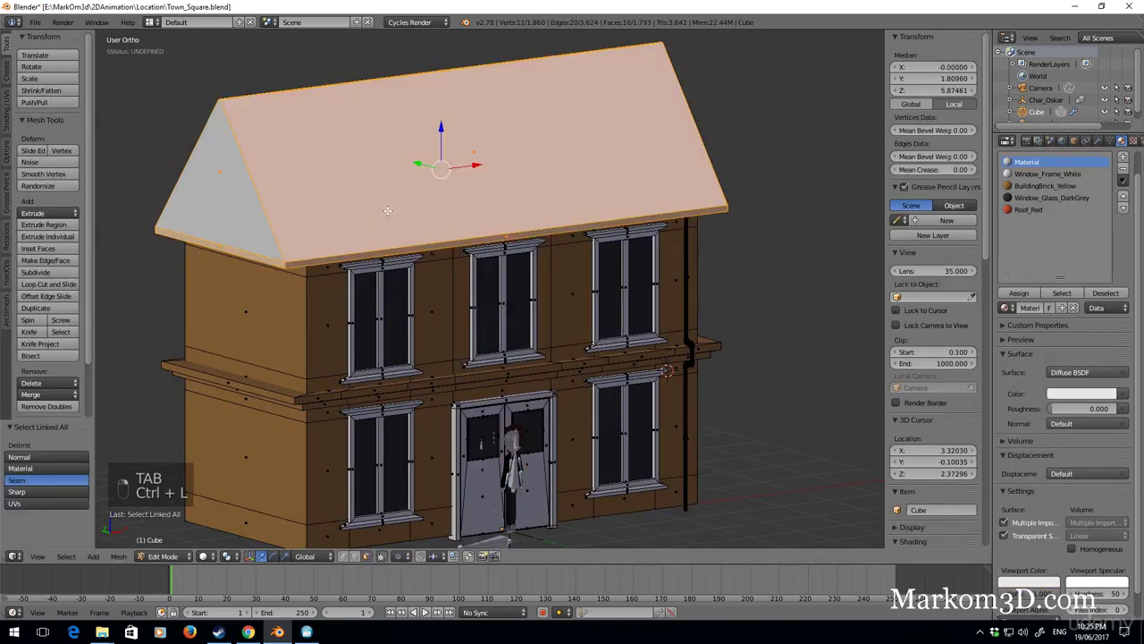
{"action": "left_click", "coordinate": [1028, 209]}
{"action": "left_click", "coordinate": [1019, 292]}
{"action": "key", "text": "z"}
{"action": "key", "text": "z"}
{"action": "key", "text": "z"}
{"action": "key", "text": "Tab"}
Step: Add another new material to the building and name it Metal
{"action": "mouse_move", "coordinate": [524, 379]}
{"action": "middle_mouse_down"}
{"action": "mouse_move", "coordinate": [467, 361]}
{"action": "mouse_move", "coordinate": [365, 369]}
{"action": "mouse_move", "coordinate": [530, 362]}
{"action": "middle_mouse_up"}
{"action": "scroll", "coordinate": [537, 363], "scroll_direction": "up", "scroll_amount": 4}
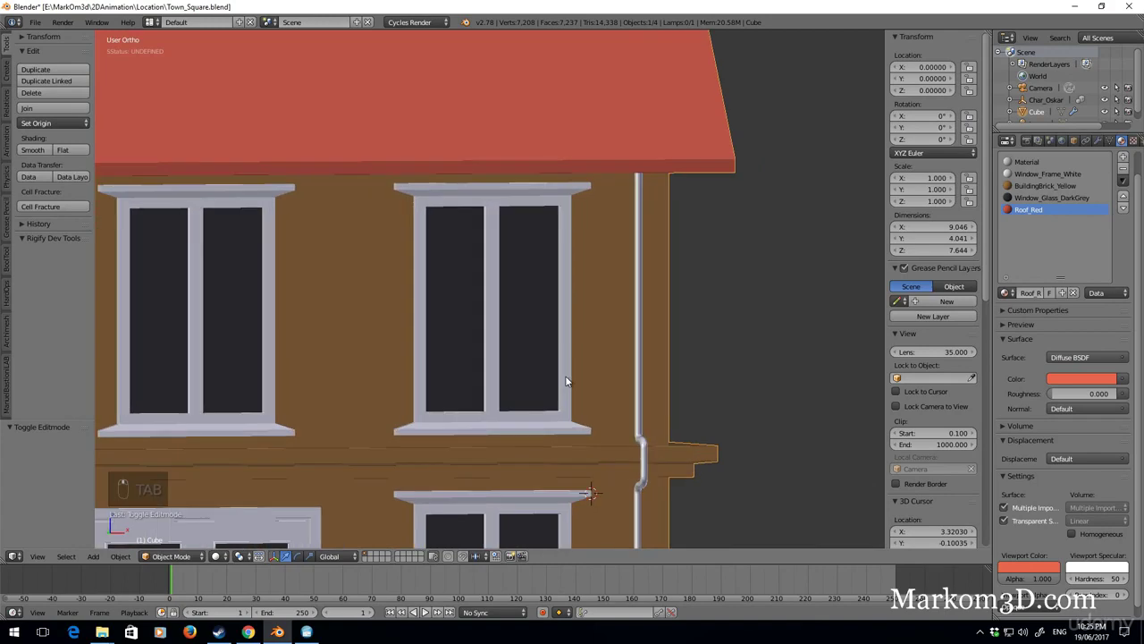
{"action": "key", "text": "Tab"}
{"action": "scroll", "coordinate": [644, 449], "scroll_direction": "up", "scroll_amount": 4}
{"action": "left_click", "coordinate": [1123, 157]}
{"action": "left_click", "coordinate": [1052, 307]}
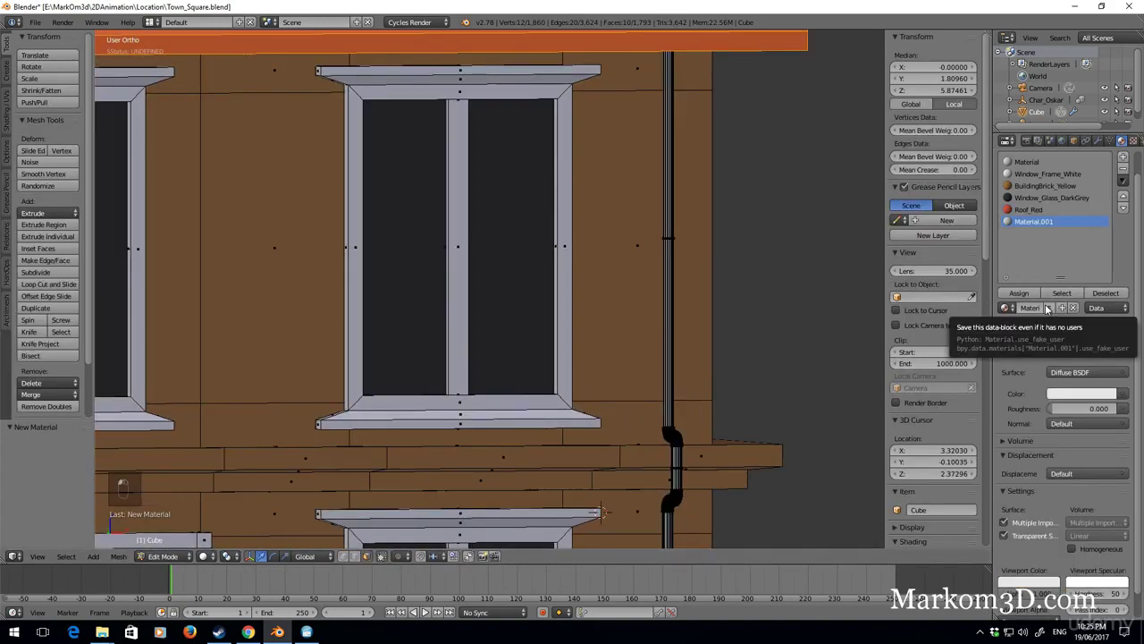
{"action": "type", "text": "Metal"}
{"action": "key", "text": "Return"}
Step: Darken the Metal material's diffuse colour to grey and give it the same viewport colour
{"action": "left_click", "coordinate": [1078, 396]}
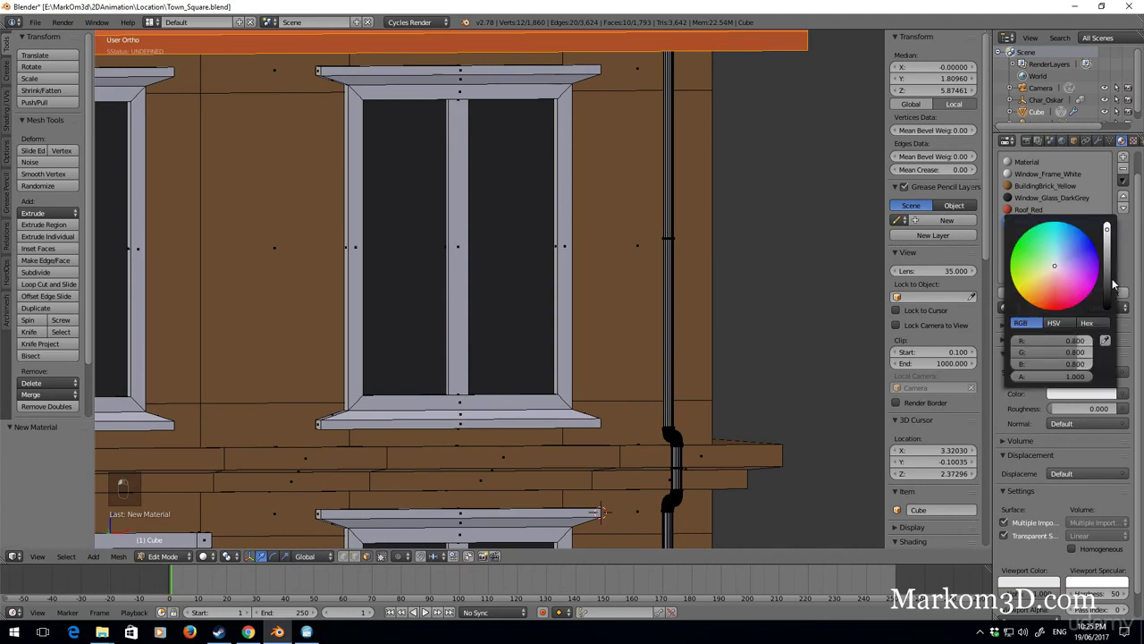
{"action": "left_click", "coordinate": [1109, 254]}
{"action": "left_click", "coordinate": [1029, 583]}
{"action": "left_click", "coordinate": [1049, 539]}
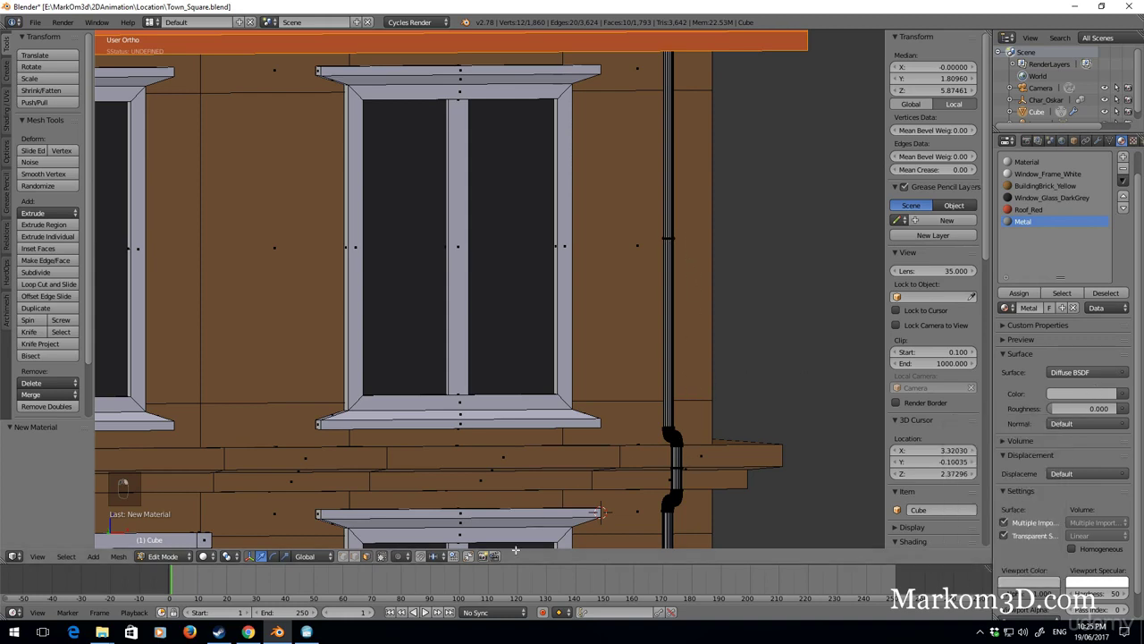
Step: Assign the Metal material to all linked faces of the drainpipe
{"action": "right_click", "coordinate": [668, 426]}
{"action": "key", "text": "ctrl+l"}
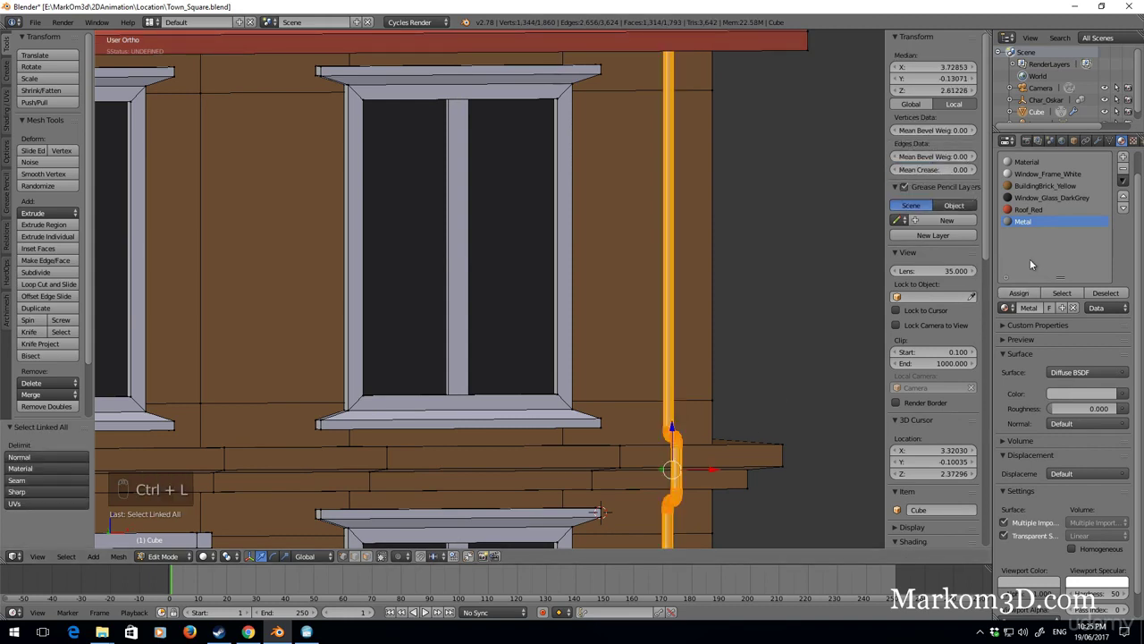
{"action": "left_click", "coordinate": [1019, 292]}
{"action": "scroll", "coordinate": [602, 353], "scroll_direction": "down", "scroll_amount": 2}
{"action": "key", "text": "z"}
{"action": "key", "text": "z"}
{"action": "key", "text": "z"}
{"action": "key", "text": "Tab"}
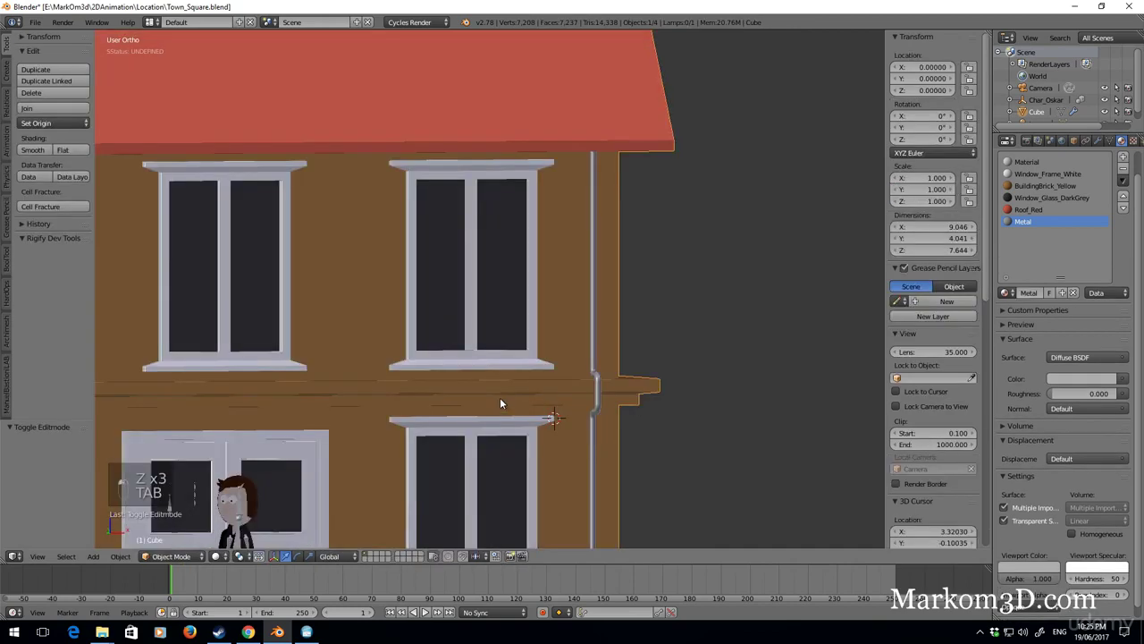
Step: Try tilting the building 10° about the X axis from the right side view
{"action": "key", "text": "KP_1"}
{"action": "scroll", "coordinate": [456, 398], "scroll_direction": "down", "scroll_amount": 5}
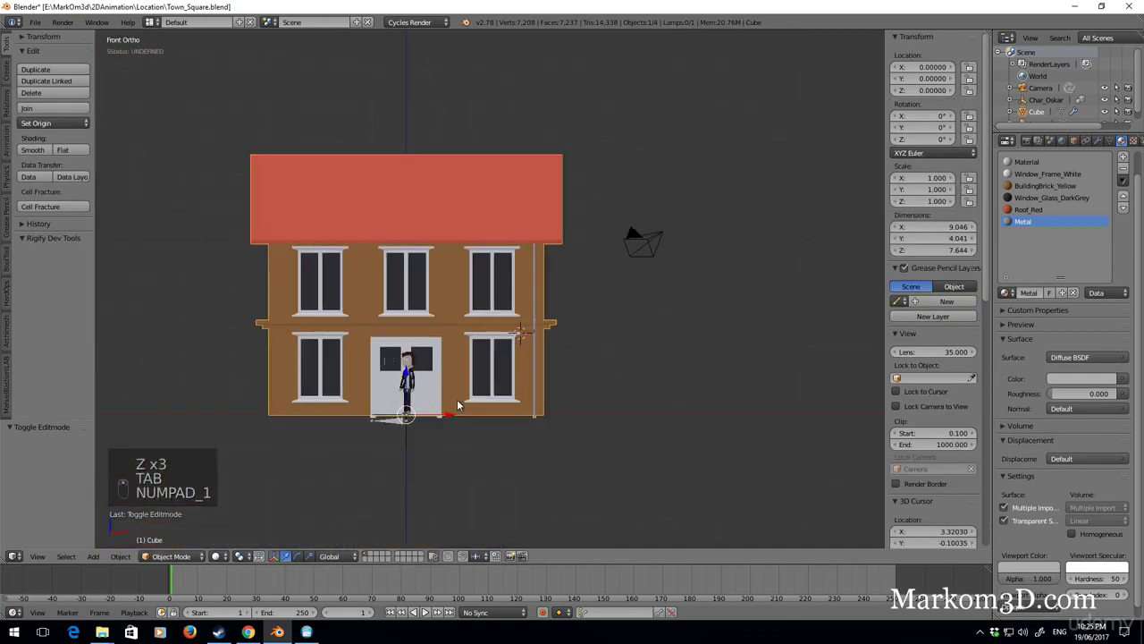
{"action": "scroll", "coordinate": [457, 398], "scroll_direction": "up", "scroll_amount": 3}
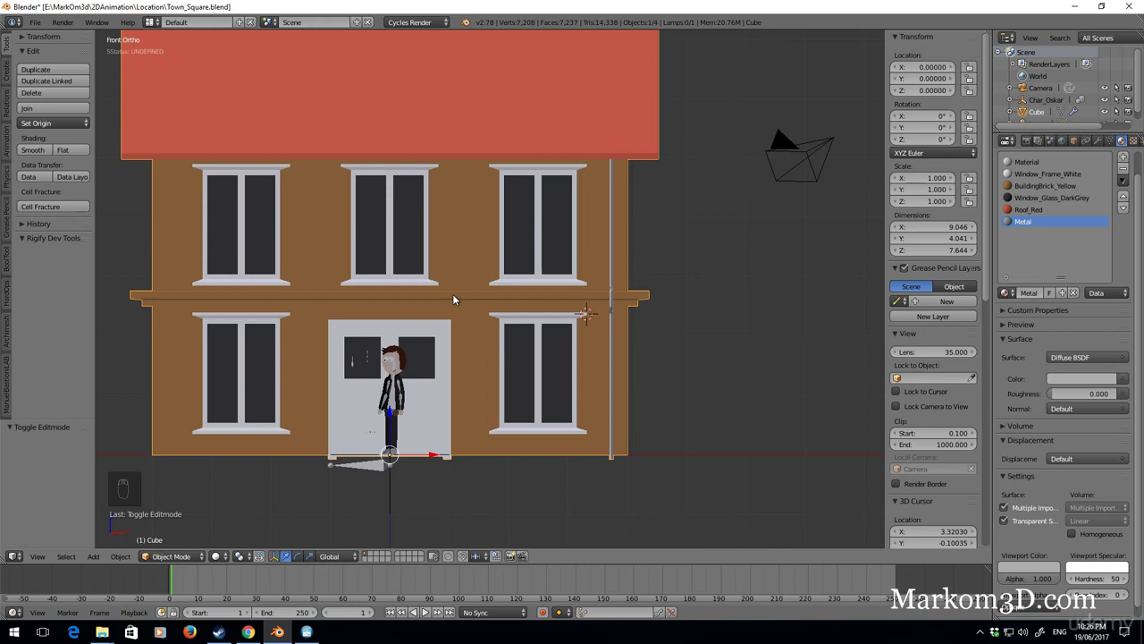
{"action": "middle_click_drag", "start_coordinate": [451, 299], "coordinate": [474, 287], "text": "shift"}
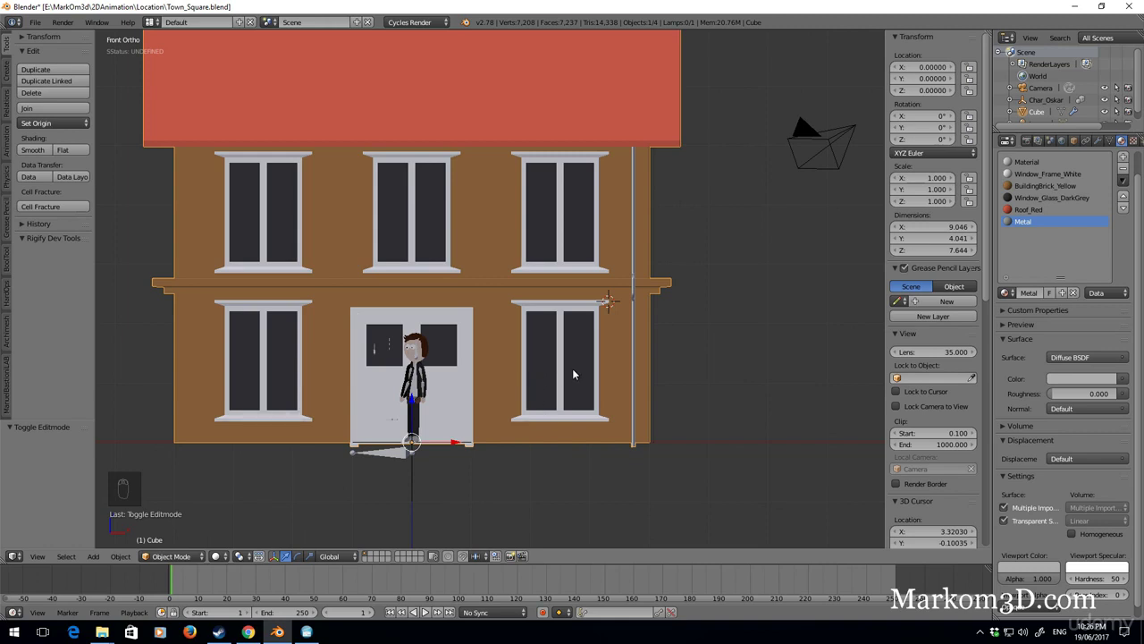
{"action": "key", "text": "KP_3"}
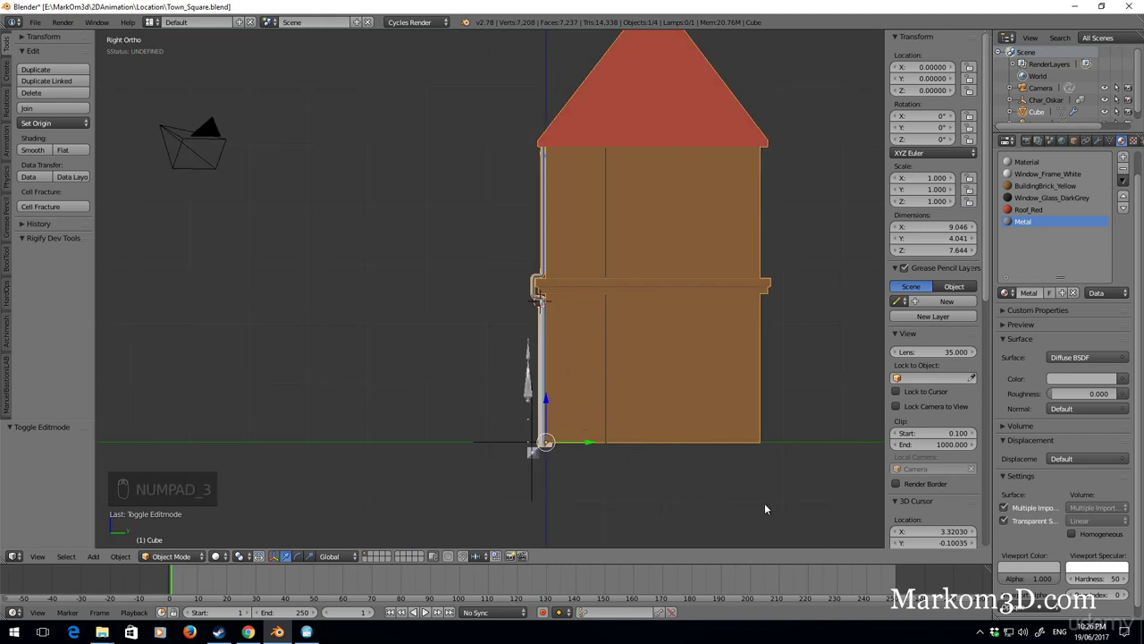
{"action": "key", "text": "r"}
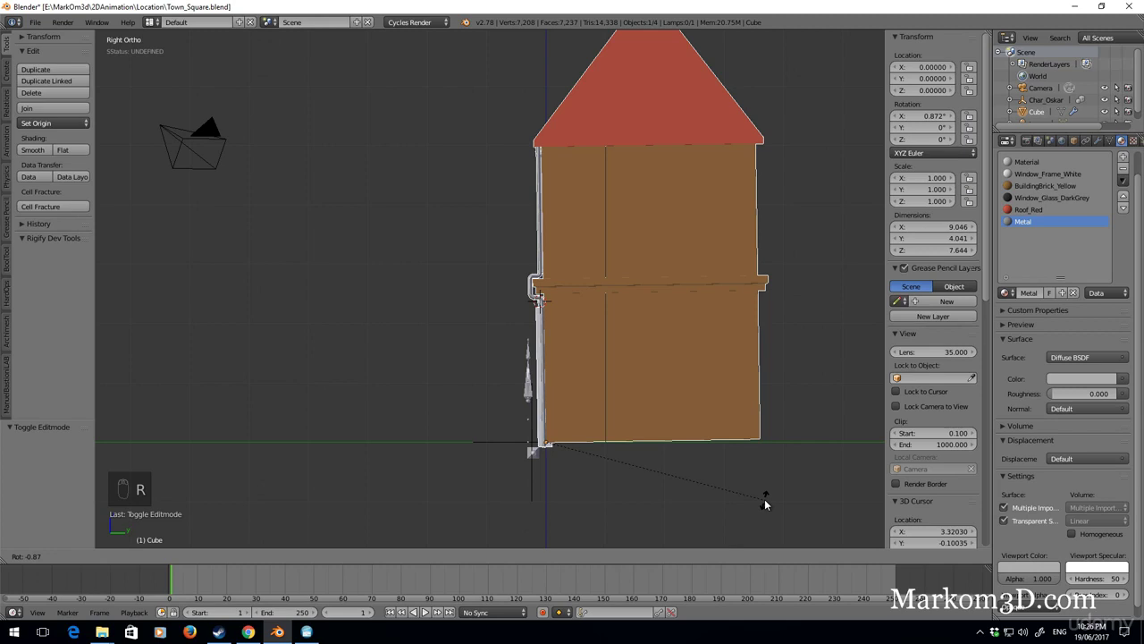
{"action": "type", "text": "10"}
{"action": "key", "text": "Return"}
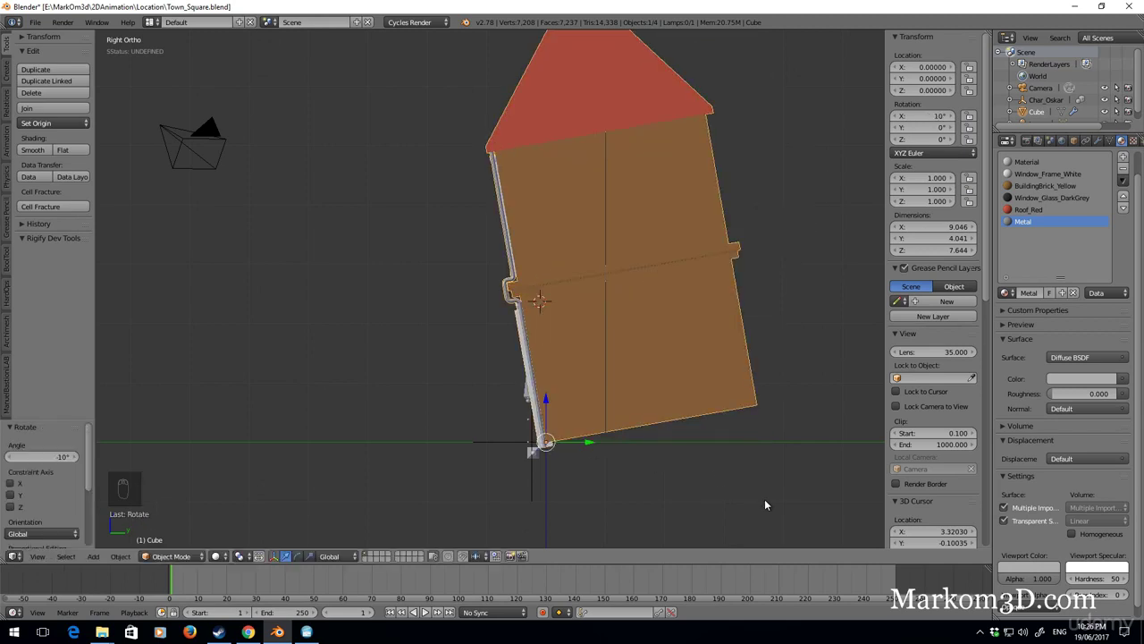
{"action": "key", "text": "KP_3"}
Step: Try a 10° rotation about the global Z axis in front view, cancel it and undo the X tilt
{"action": "key", "text": "KP_1"}
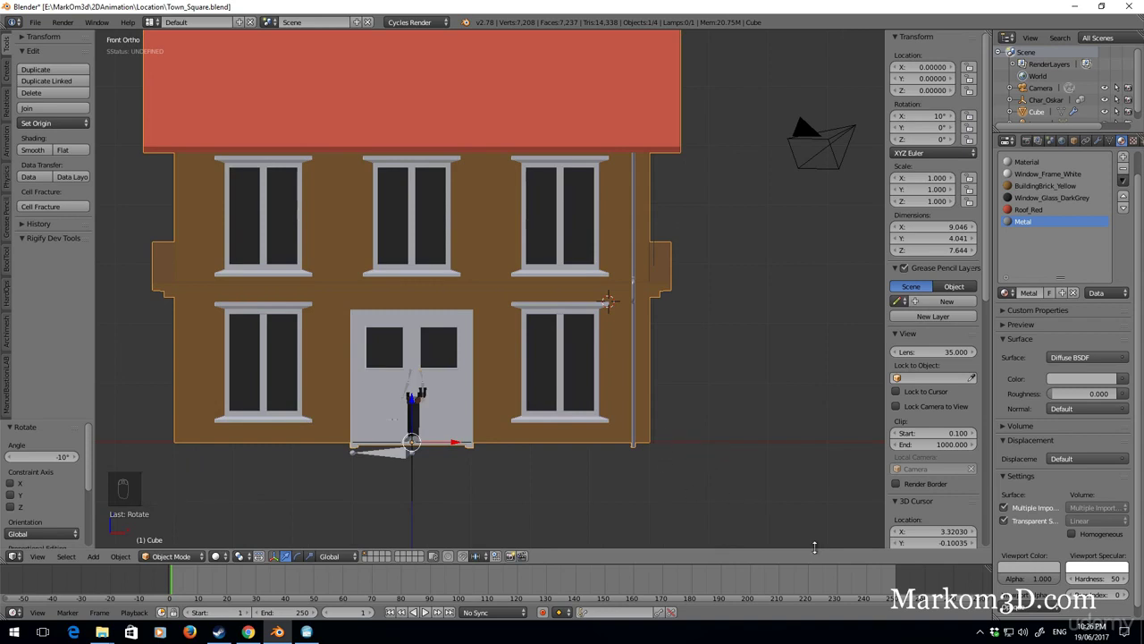
{"action": "type", "text": "rz10"}
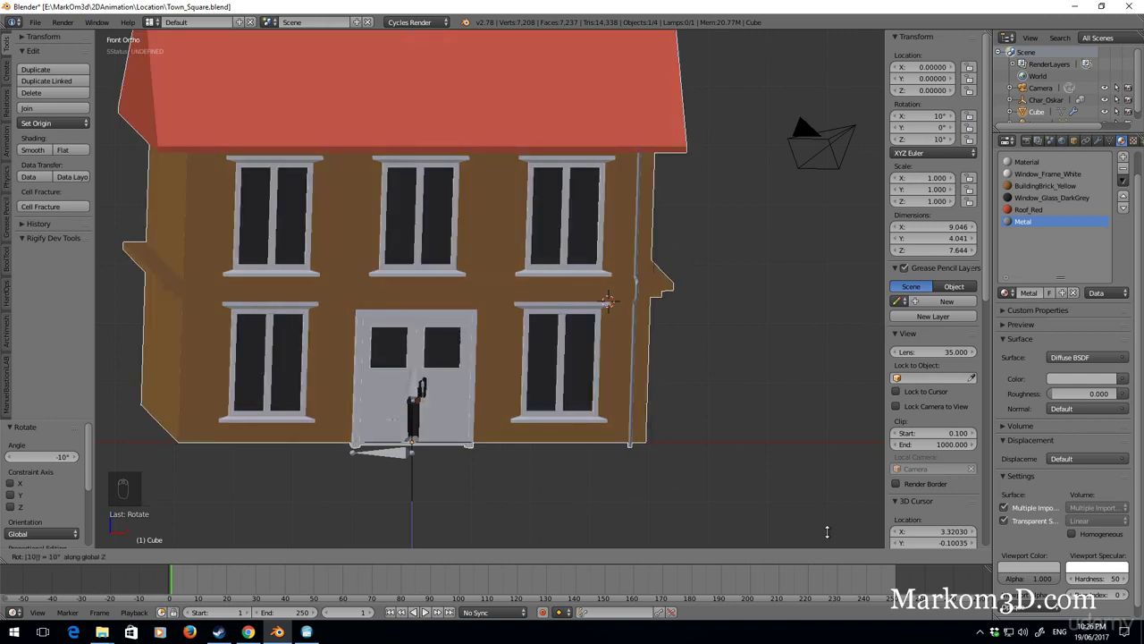
{"action": "right_click", "coordinate": [827, 531]}
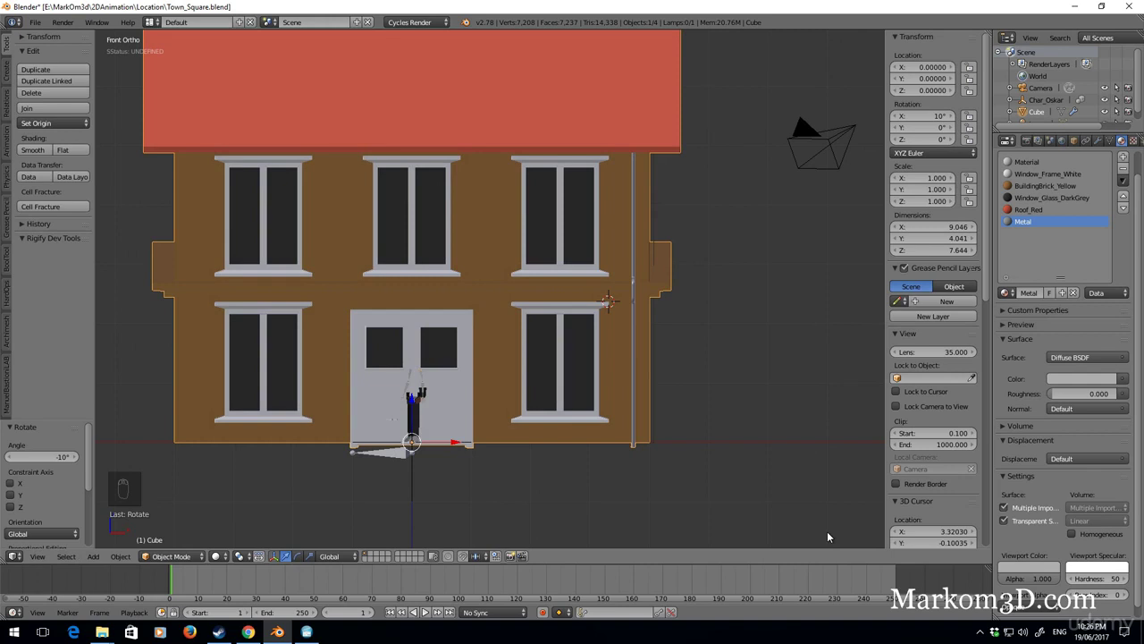
{"action": "key", "text": "ctrl+z"}
Step: Try rotating the upright building 10° about the global Z axis, and undo the rotation
{"action": "type", "text": "r"}
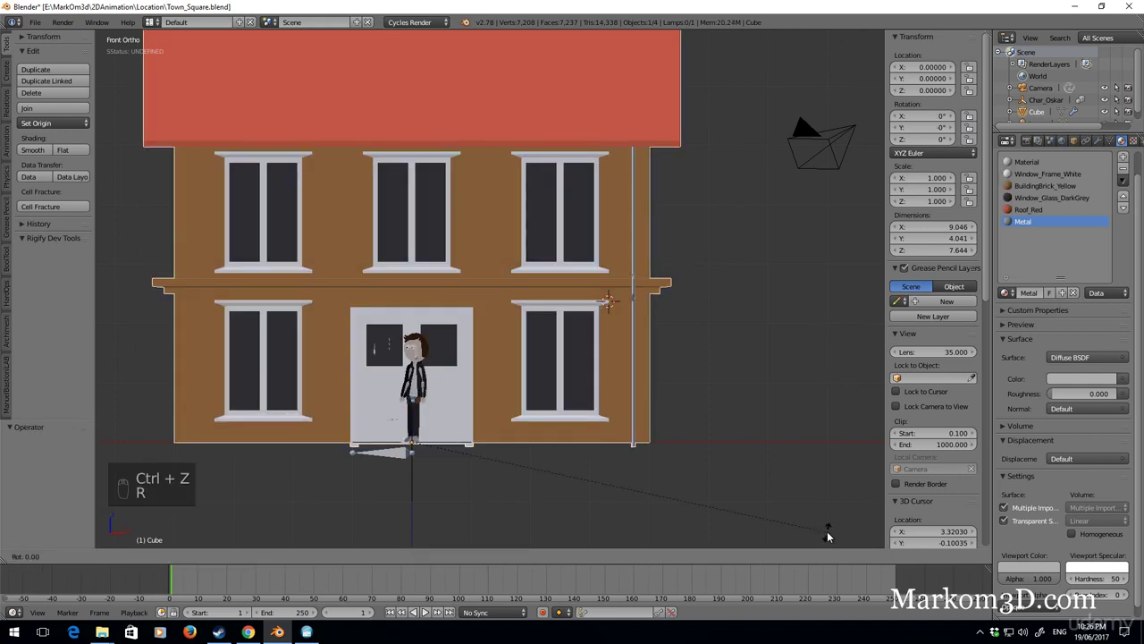
{"action": "type", "text": "z10"}
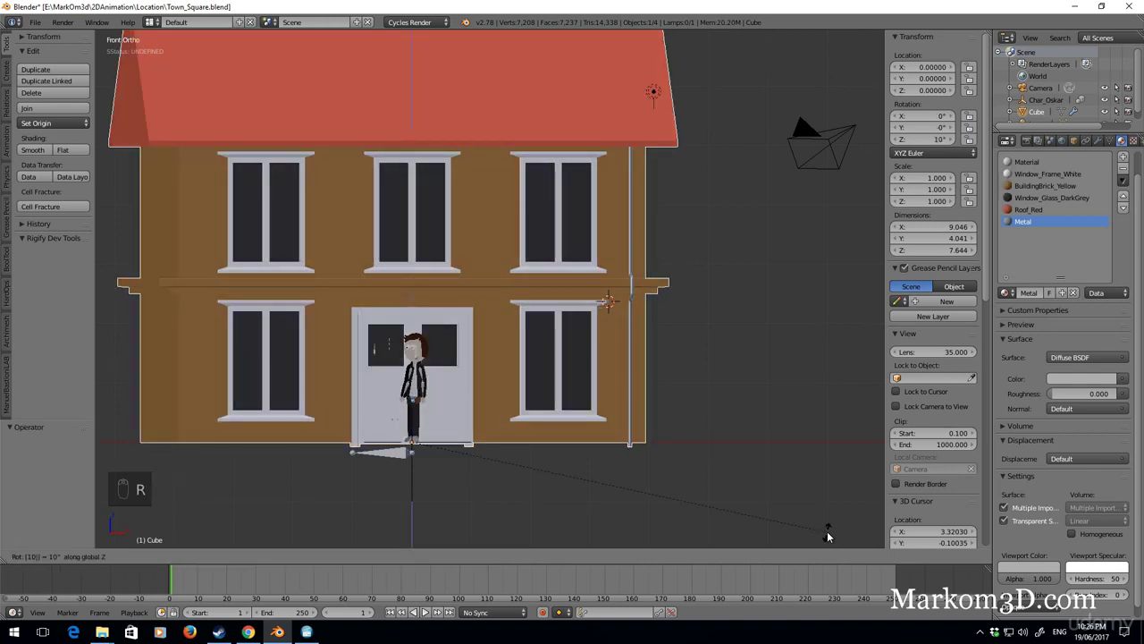
{"action": "left_click", "coordinate": [826, 534]}
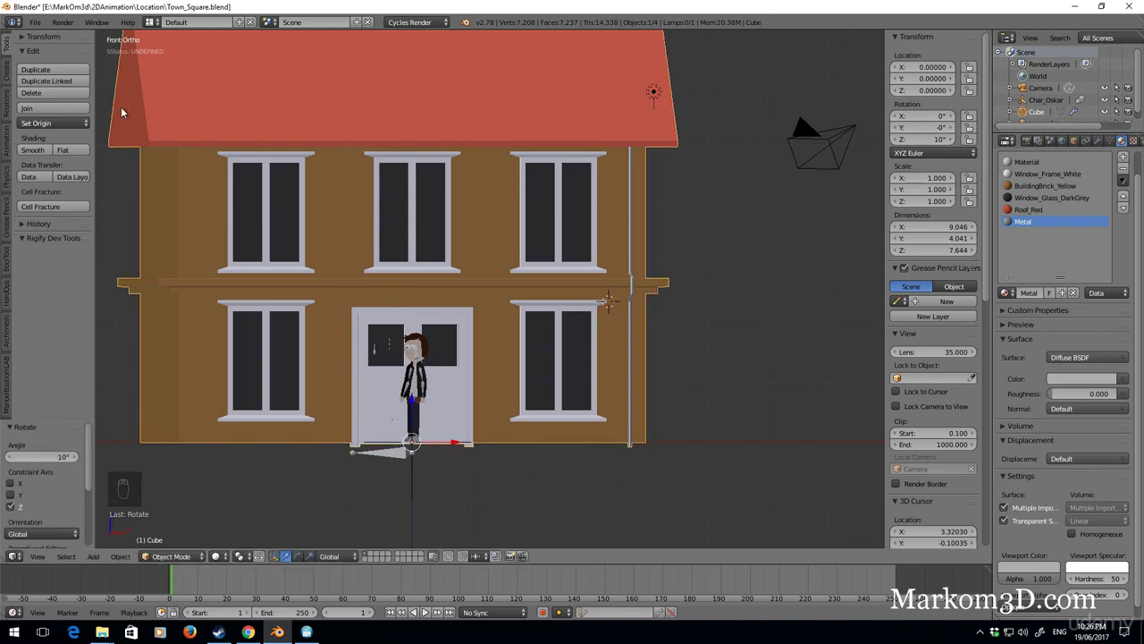
{"action": "middle_click_drag", "start_coordinate": [157, 134], "coordinate": [193, 179], "text": "shift"}
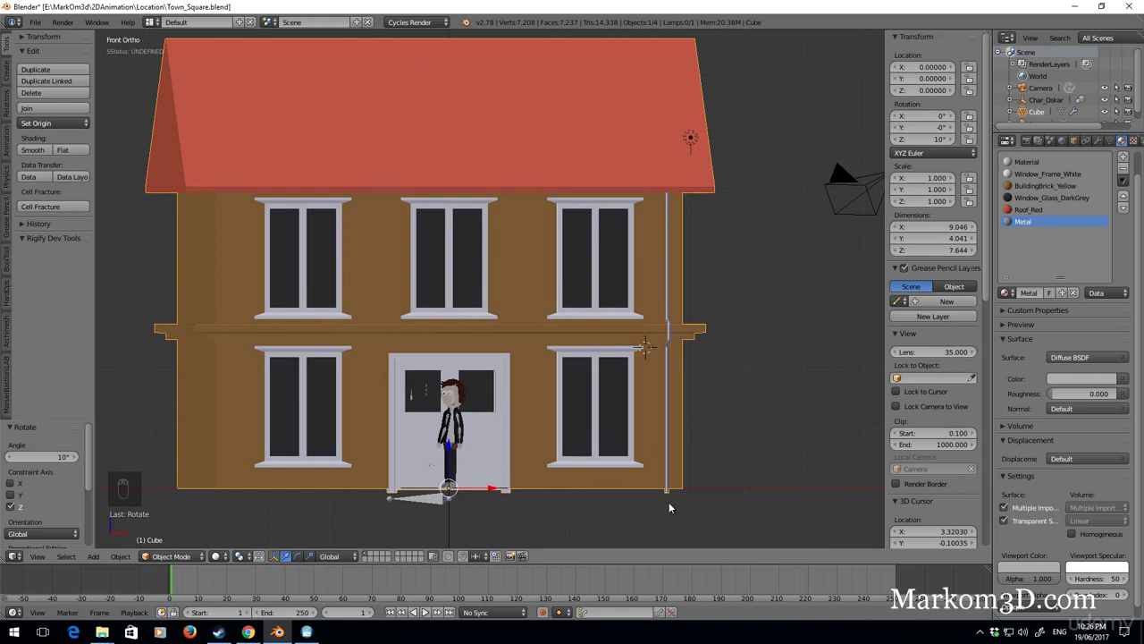
{"action": "key", "text": "ctrl+z"}
Step: Rotate the building 2.25° about the X axis and 2.25° about the Z axis
{"action": "key", "text": "r"}
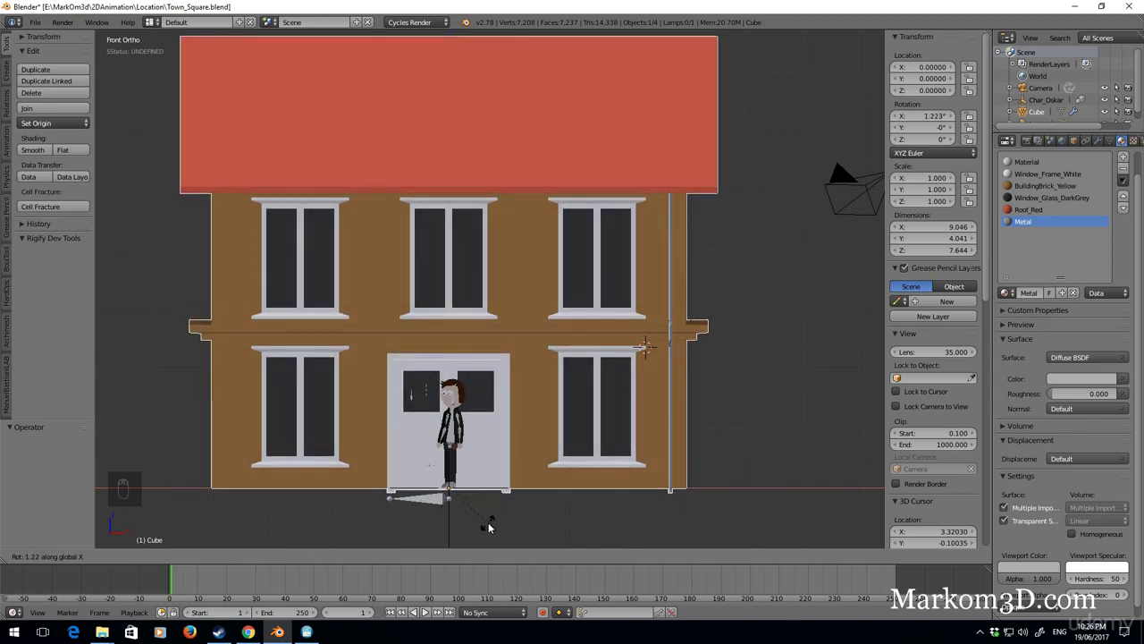
{"action": "type", "text": "2.25"}
{"action": "key", "text": "Return"}
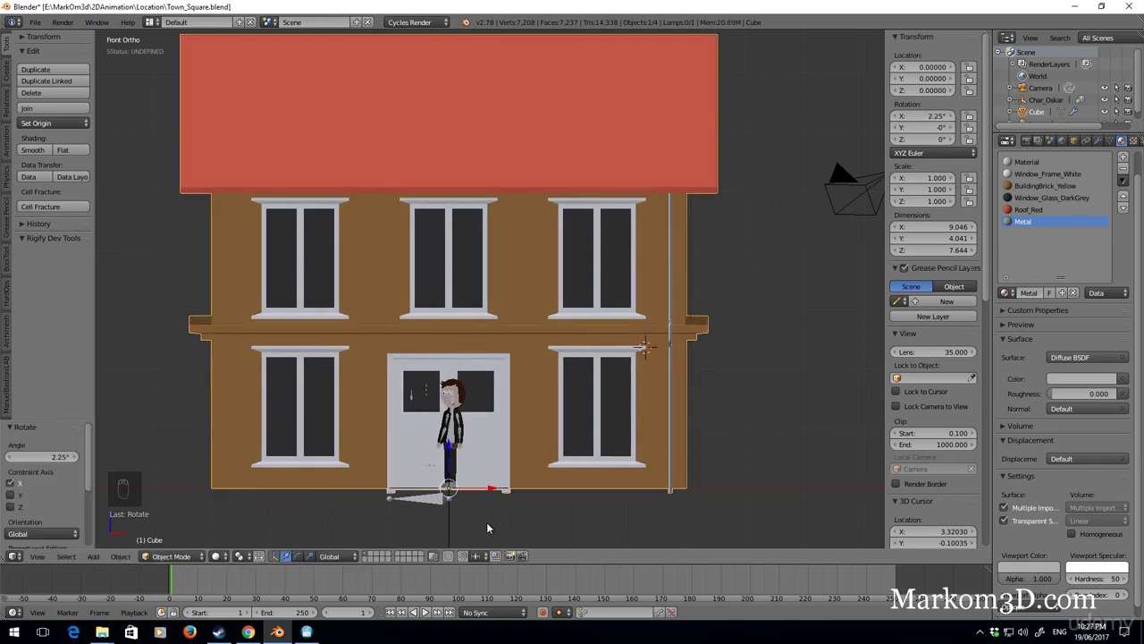
{"action": "type", "text": "r"}
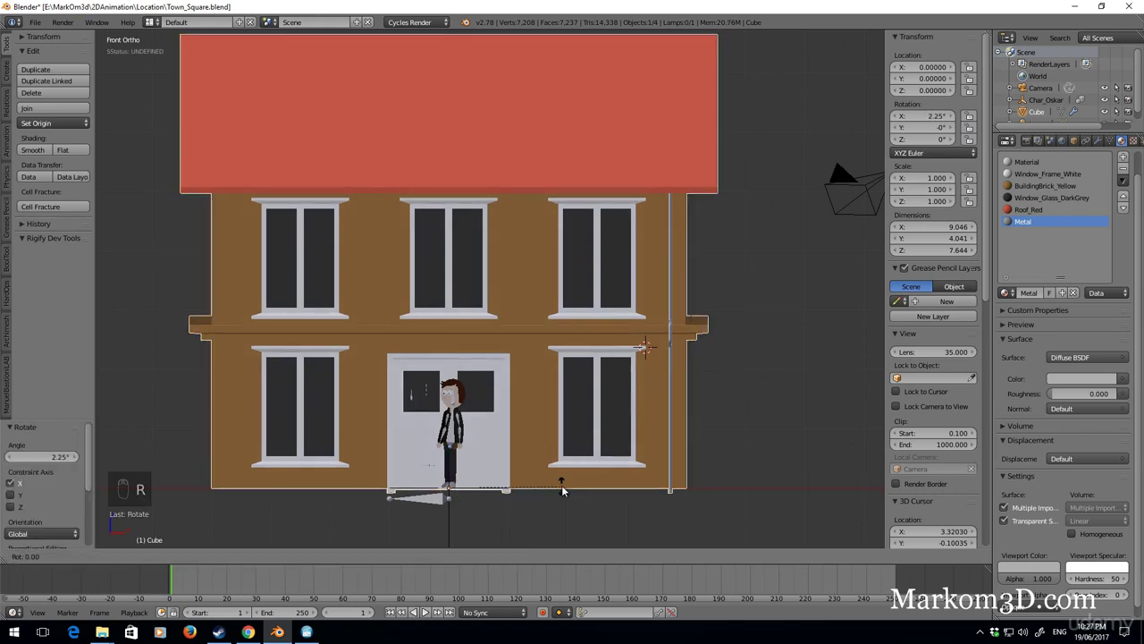
{"action": "type", "text": "2.25"}
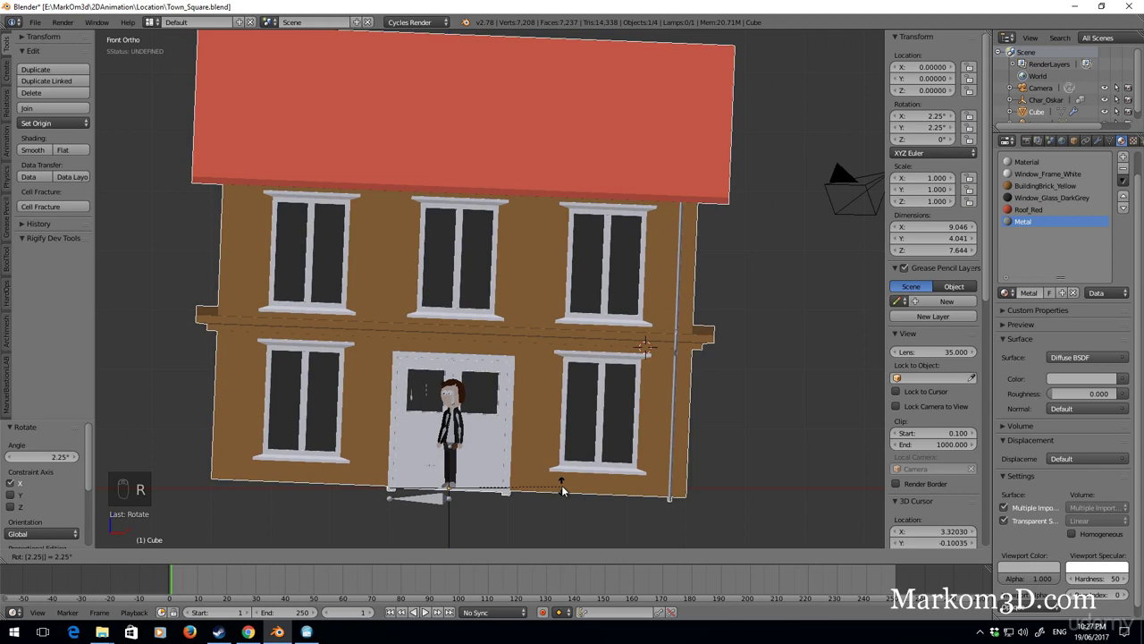
{"action": "type", "text": "z"}
{"action": "key", "text": "Return"}
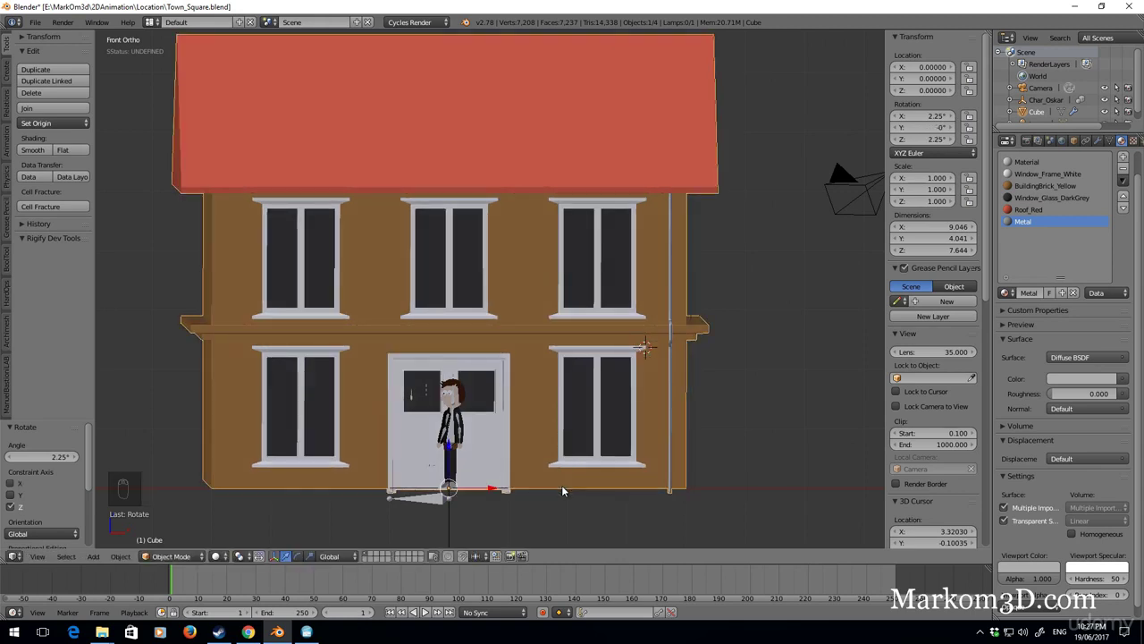
Step: Clear the building's rotation and save the file
{"action": "middle_click_drag", "start_coordinate": [284, 377], "coordinate": [298, 385], "text": "shift"}
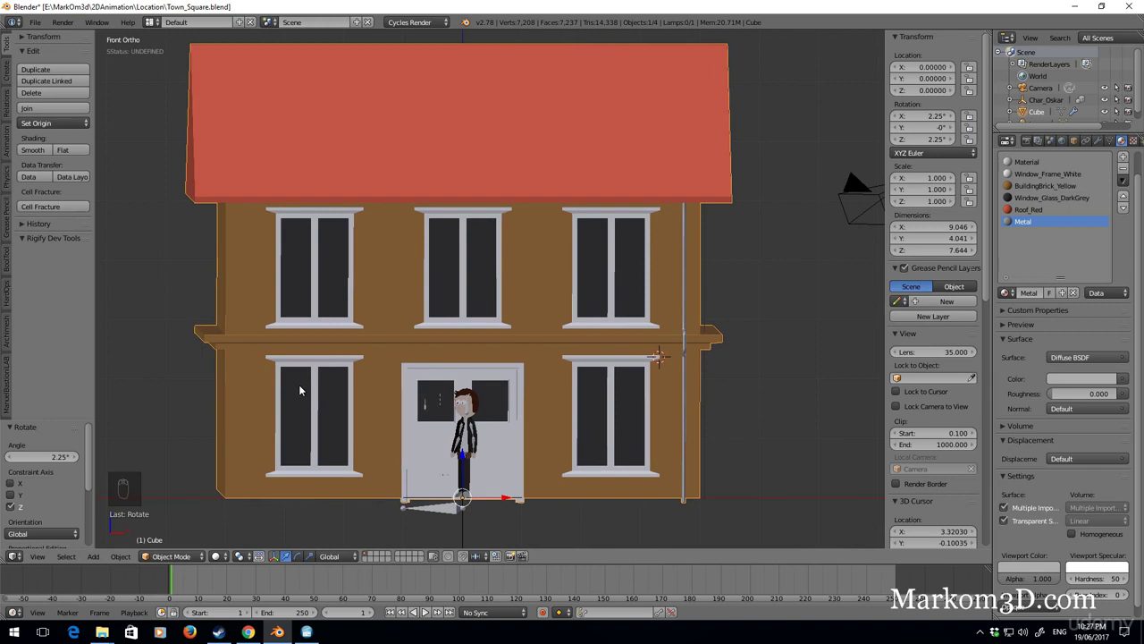
{"action": "scroll", "coordinate": [300, 387], "scroll_direction": "down", "scroll_amount": 2}
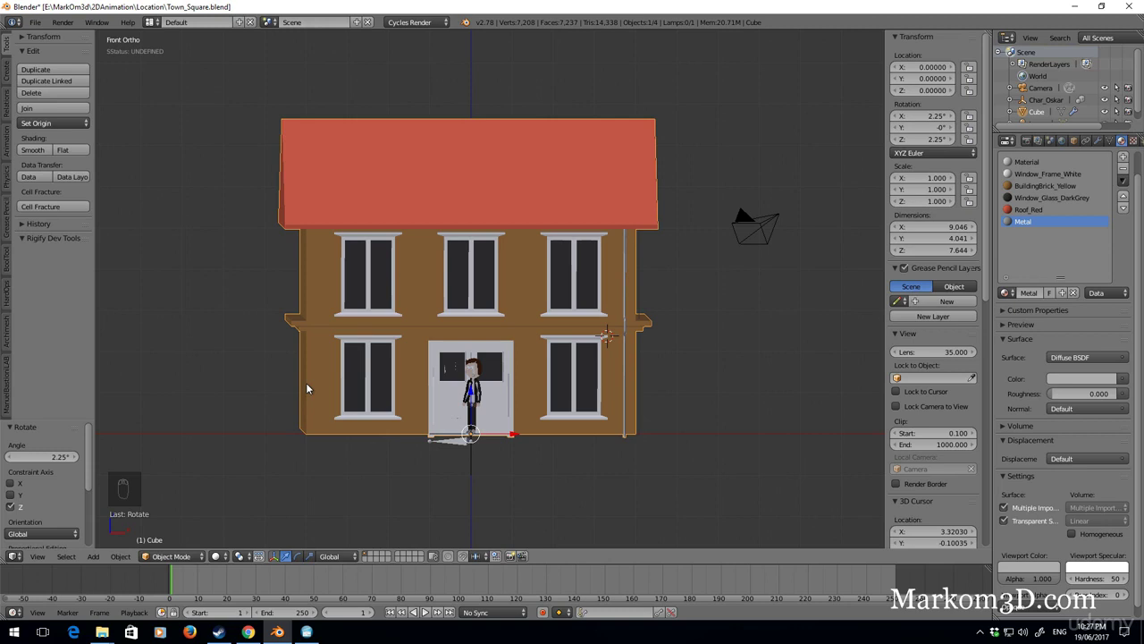
{"action": "key", "text": "alt+r"}
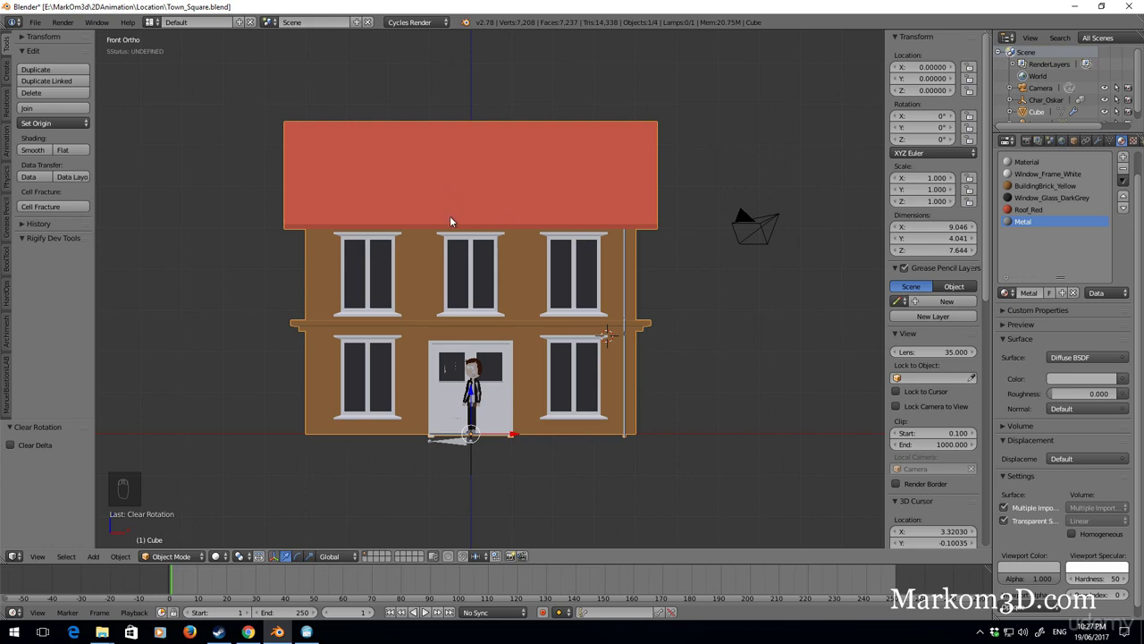
{"action": "key", "text": "ctrl+s"}
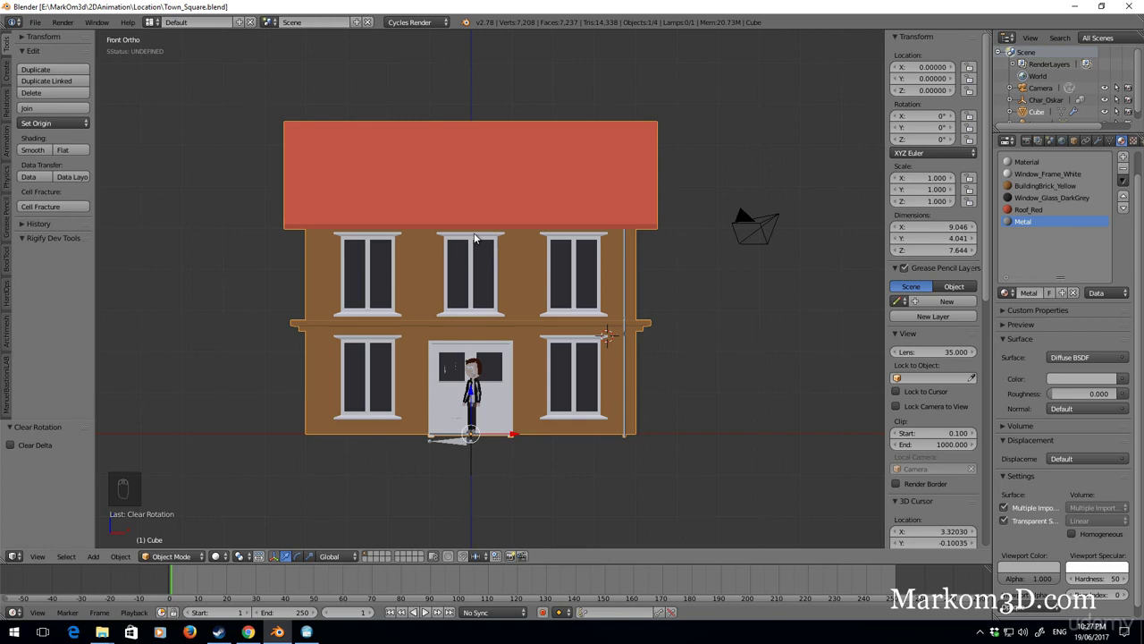
Step: Put the building in a new group named Cidy_Building_1 and save the file
{"action": "key", "text": "ctrl+g"}
{"action": "left_click", "coordinate": [53, 457]}
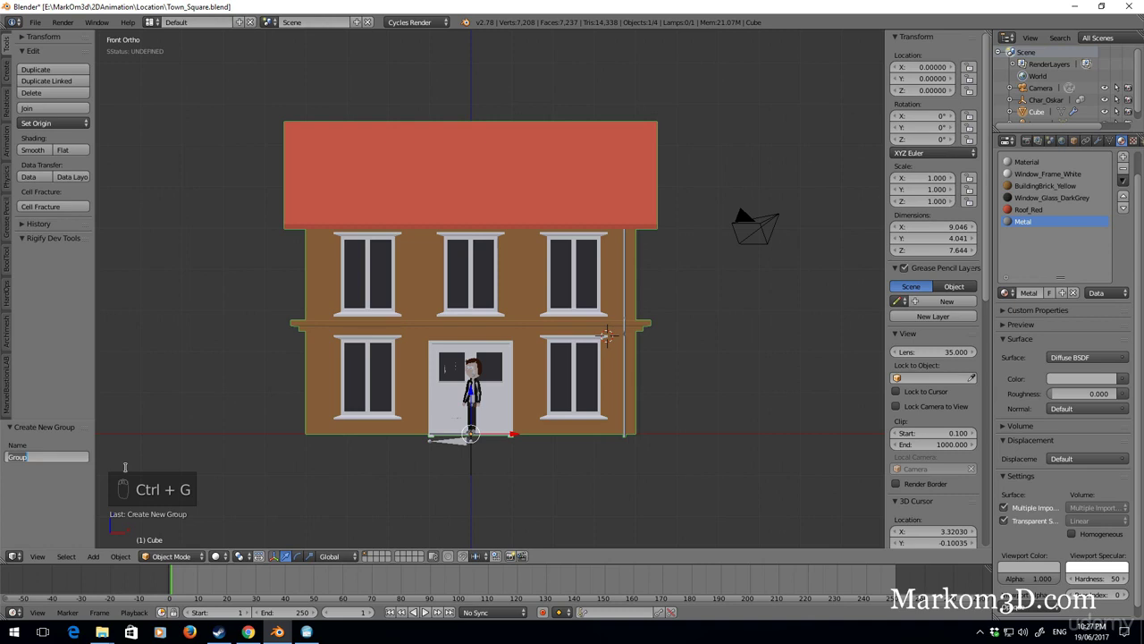
{"action": "type", "text": "M"}
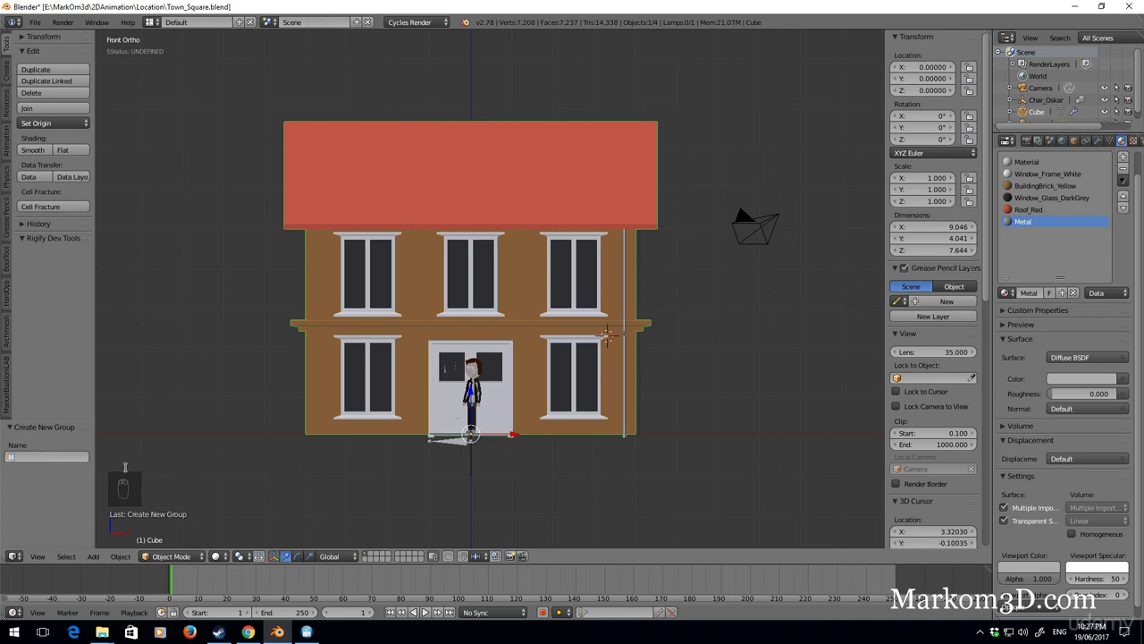
{"action": "key", "text": "BackSpace"}
{"action": "type", "text": "City"}
{"action": "type", "text": "_Building"}
{"action": "type", "text": "_1"}
{"action": "key", "text": "Return"}
{"action": "key", "text": "ctrl+s"}
{"action": "left_click", "coordinate": [483, 394]}
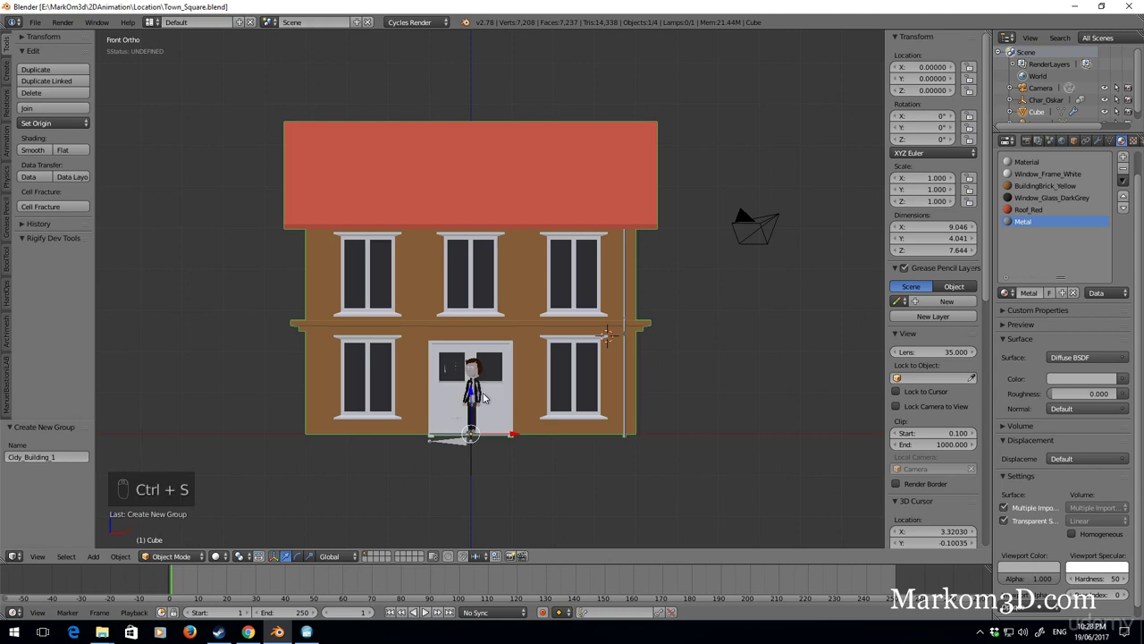